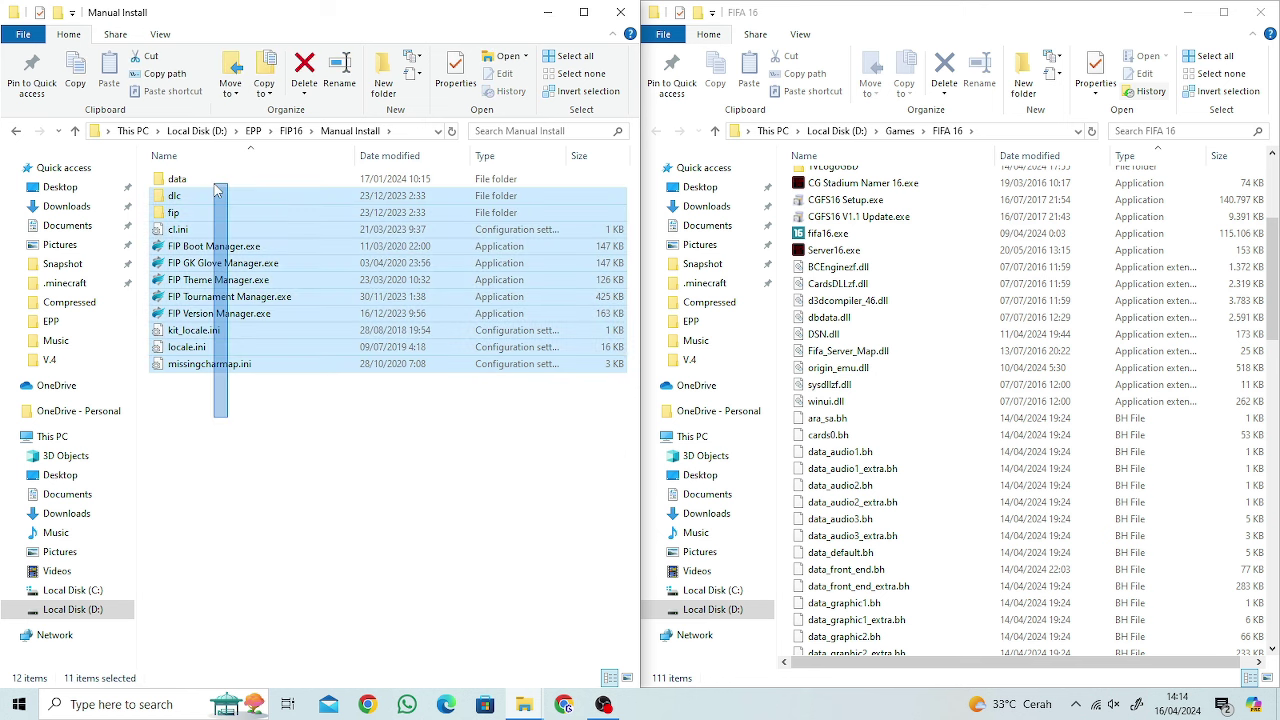
- Move all patch folders and files from Manual Install into the FIFA 16 game folder, replacing files with the same names
{"action": "right_click", "coordinate": [247, 232]}
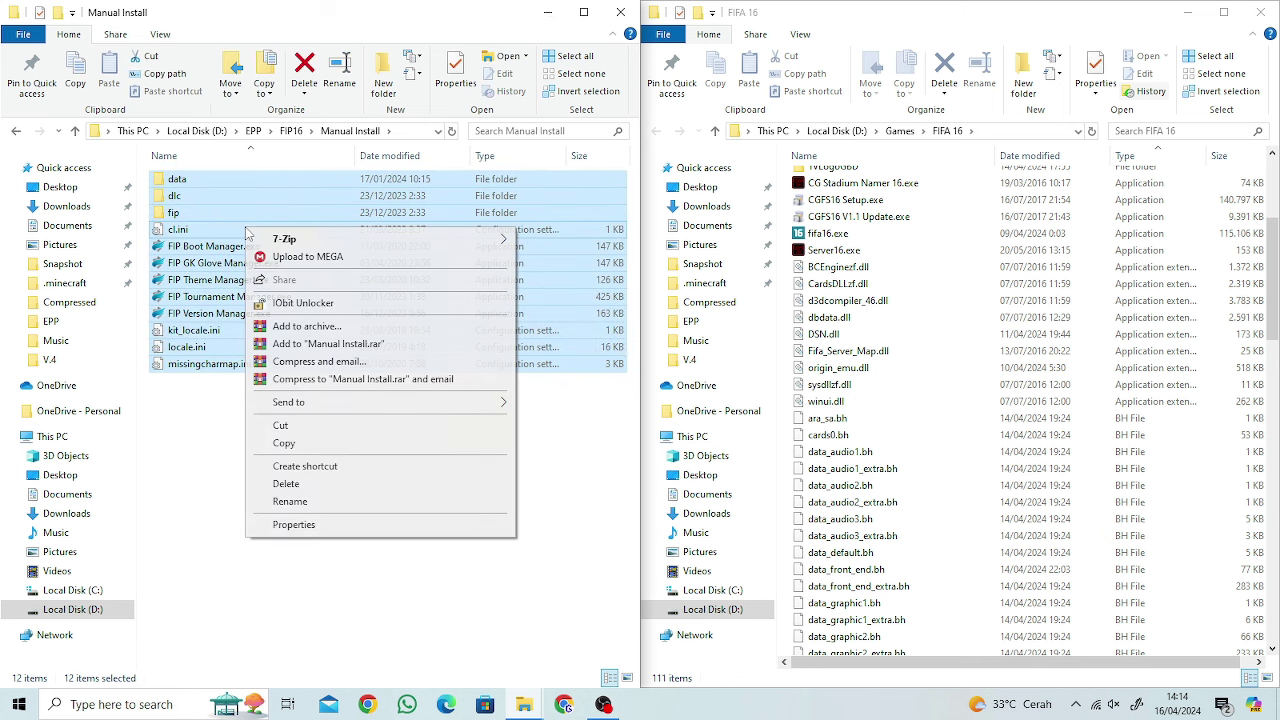
{"action": "left_click", "coordinate": [297, 426]}
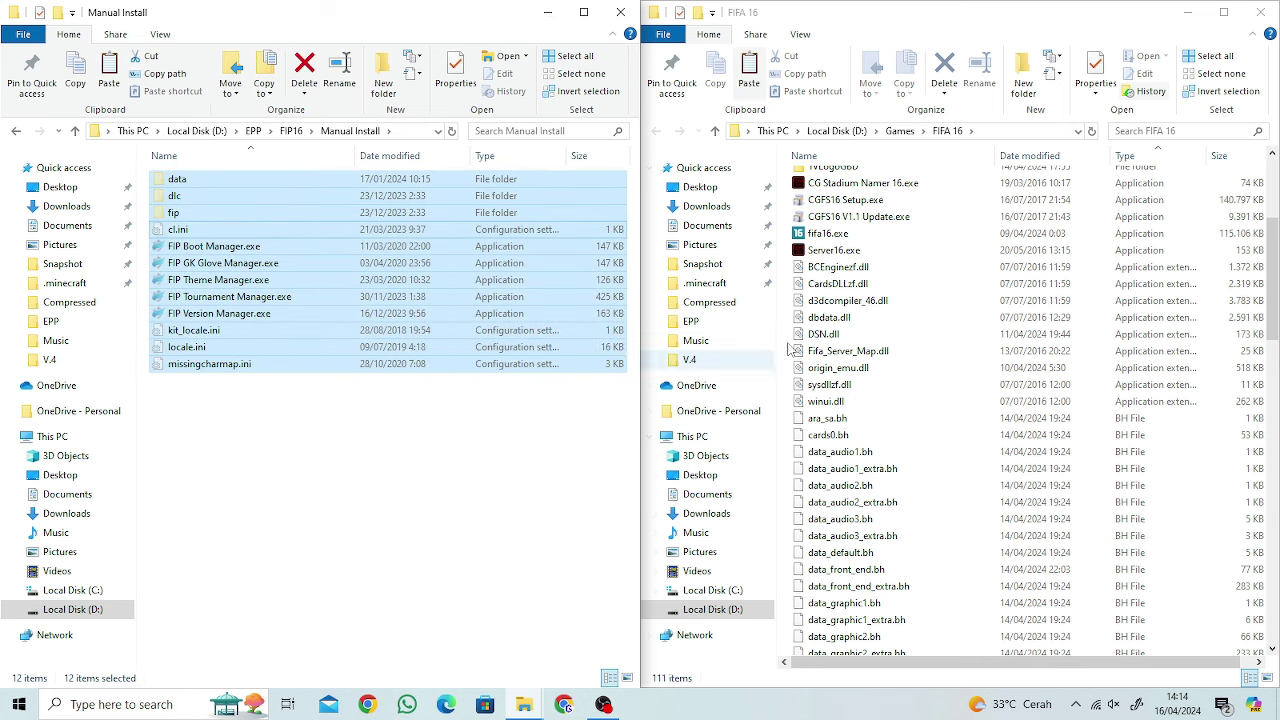
{"action": "left_click", "coordinate": [957, 238]}
{"action": "right_click", "coordinate": [956, 233]}
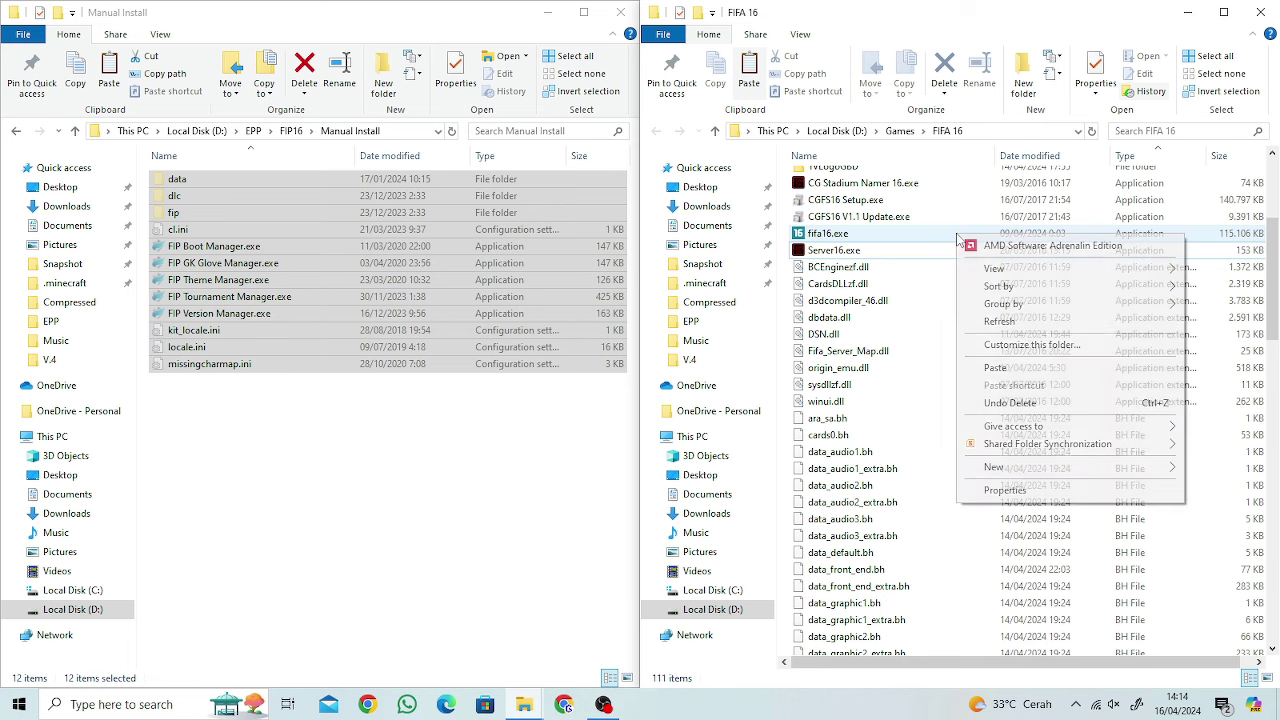
{"action": "left_click", "coordinate": [985, 372]}
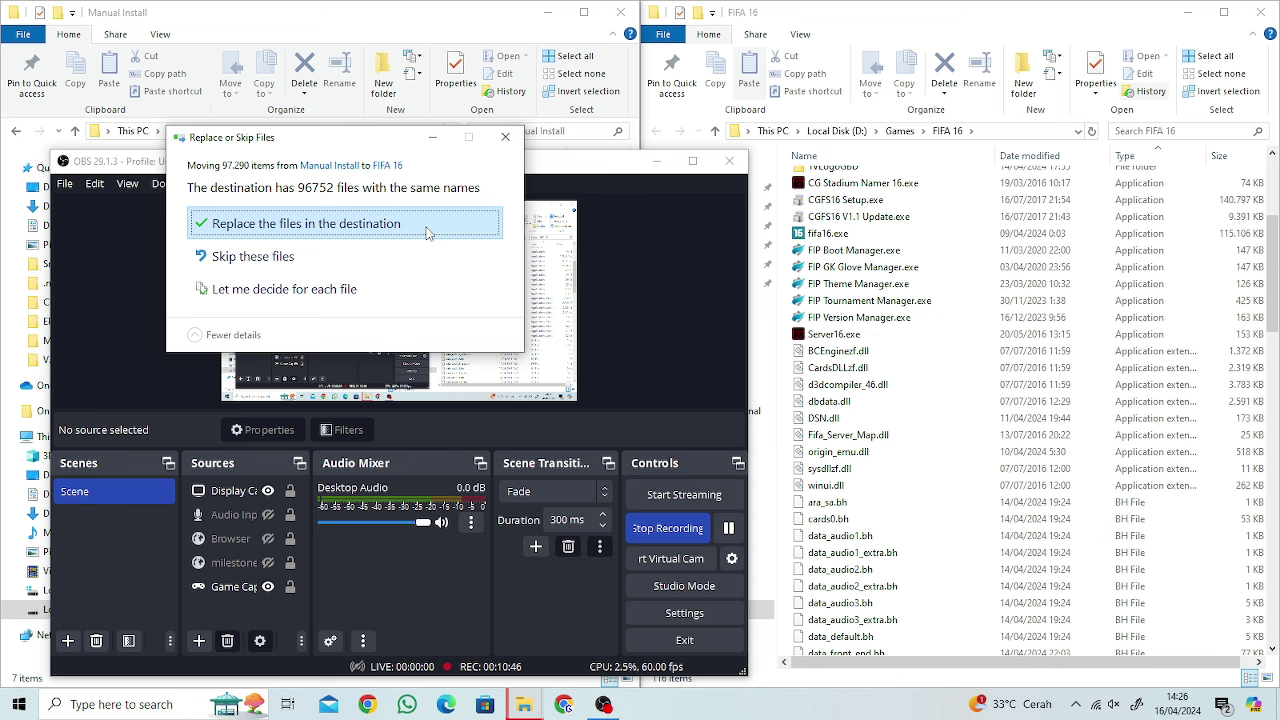
{"action": "left_click", "coordinate": [427, 233]}
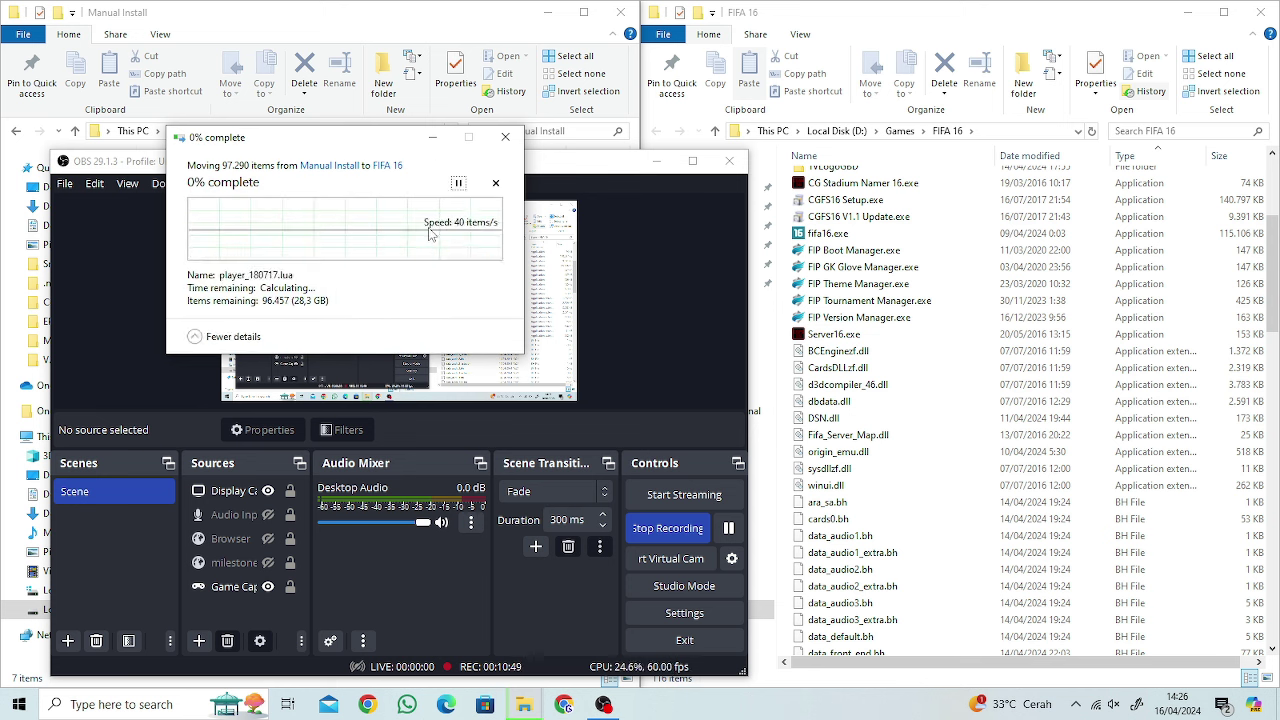
{"action": "left_click", "coordinate": [729, 528]}
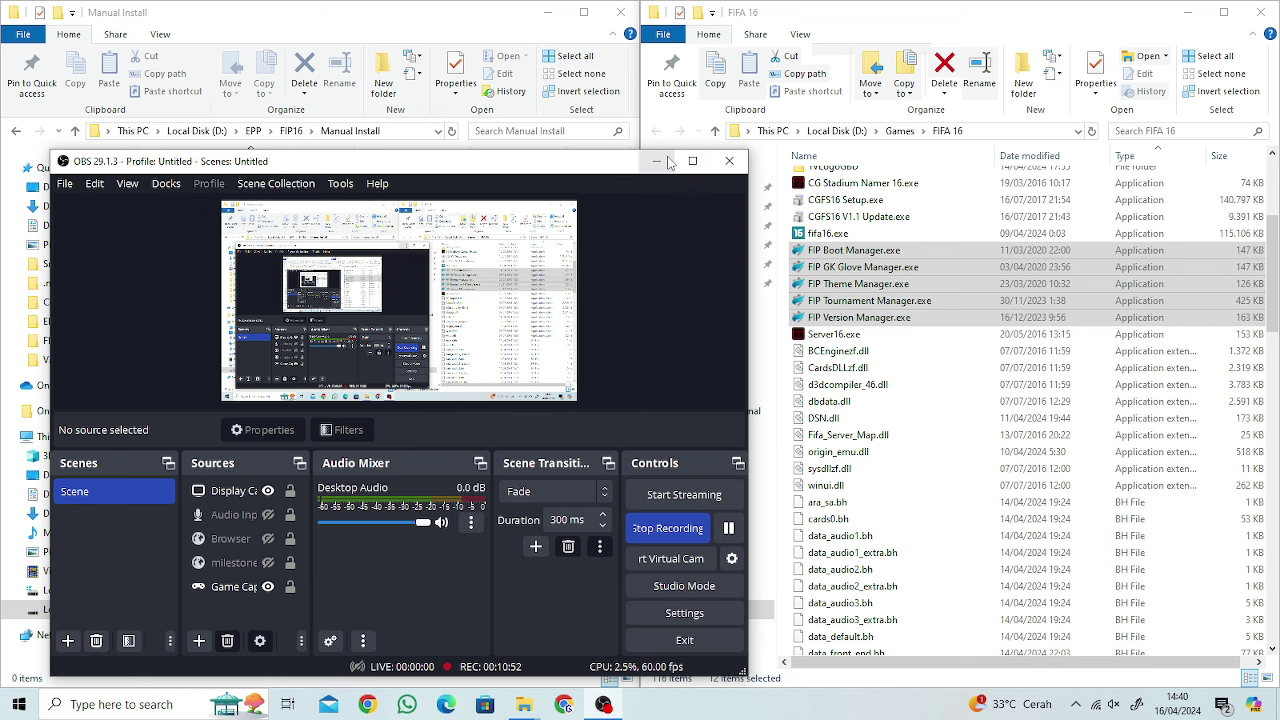
{"action": "left_click", "coordinate": [655, 161]}
{"action": "left_click", "coordinate": [515, 310]}
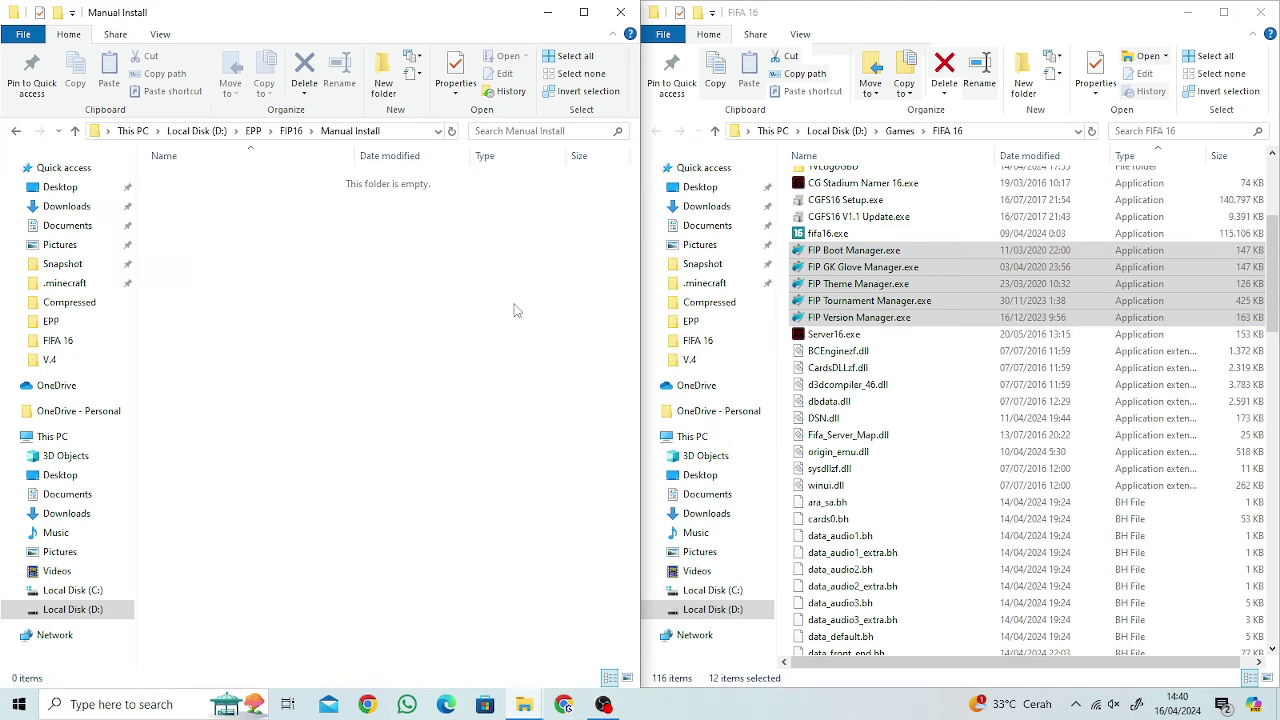
{"action": "left_click", "coordinate": [830, 367]}
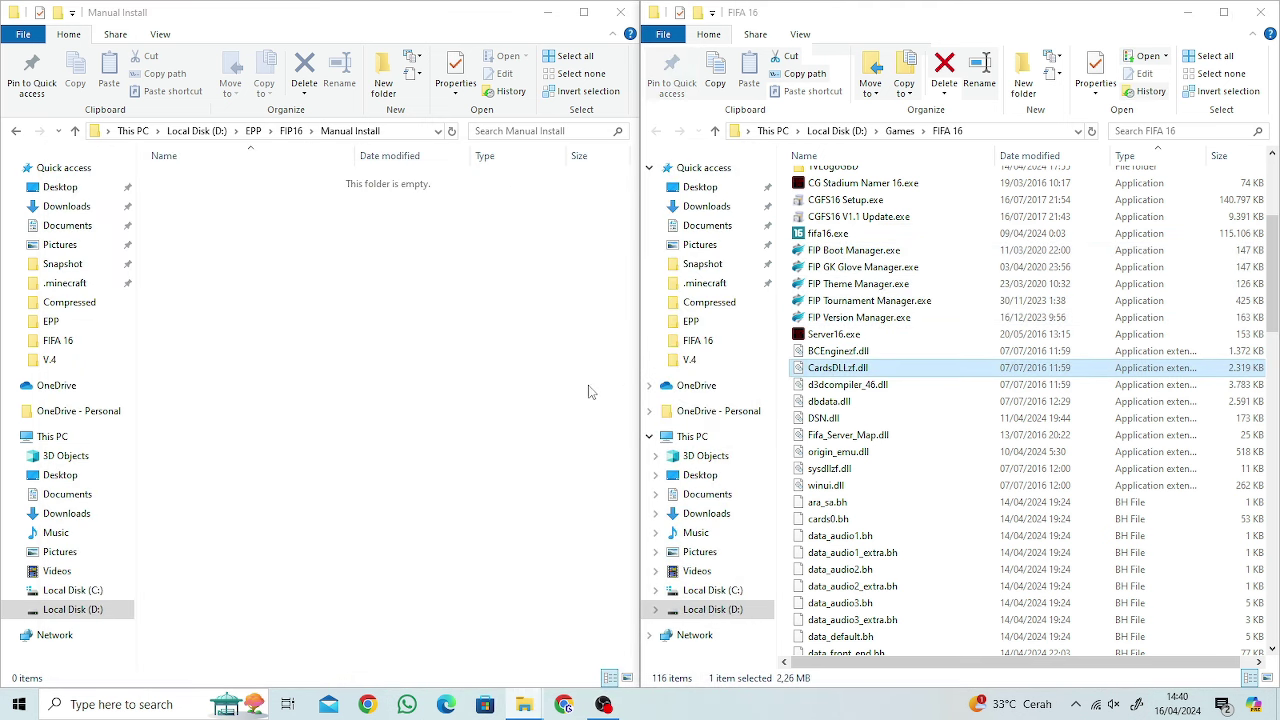
- Extract FIFA Infinity Patch 16 V7.1.rar directly into the FIP16 folder, replacing the existing Read Me.txt
{"action": "left_click", "coordinate": [290, 131]}
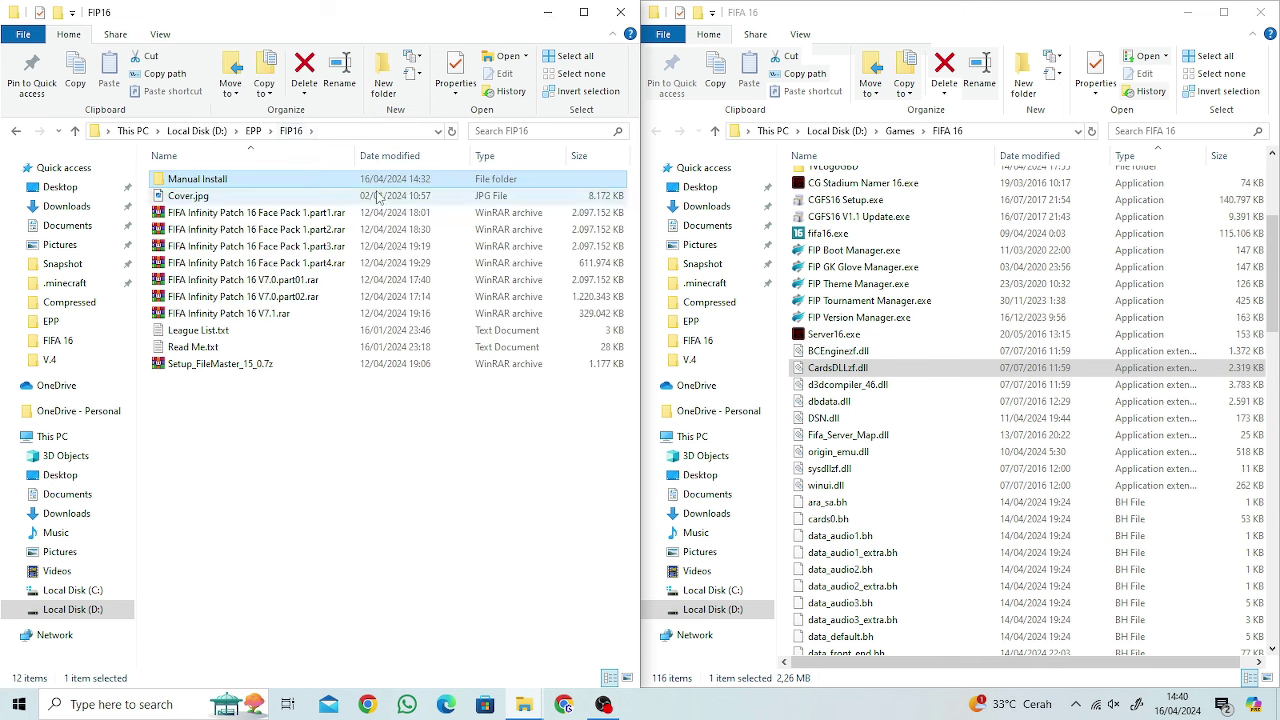
{"action": "left_click", "coordinate": [285, 314]}
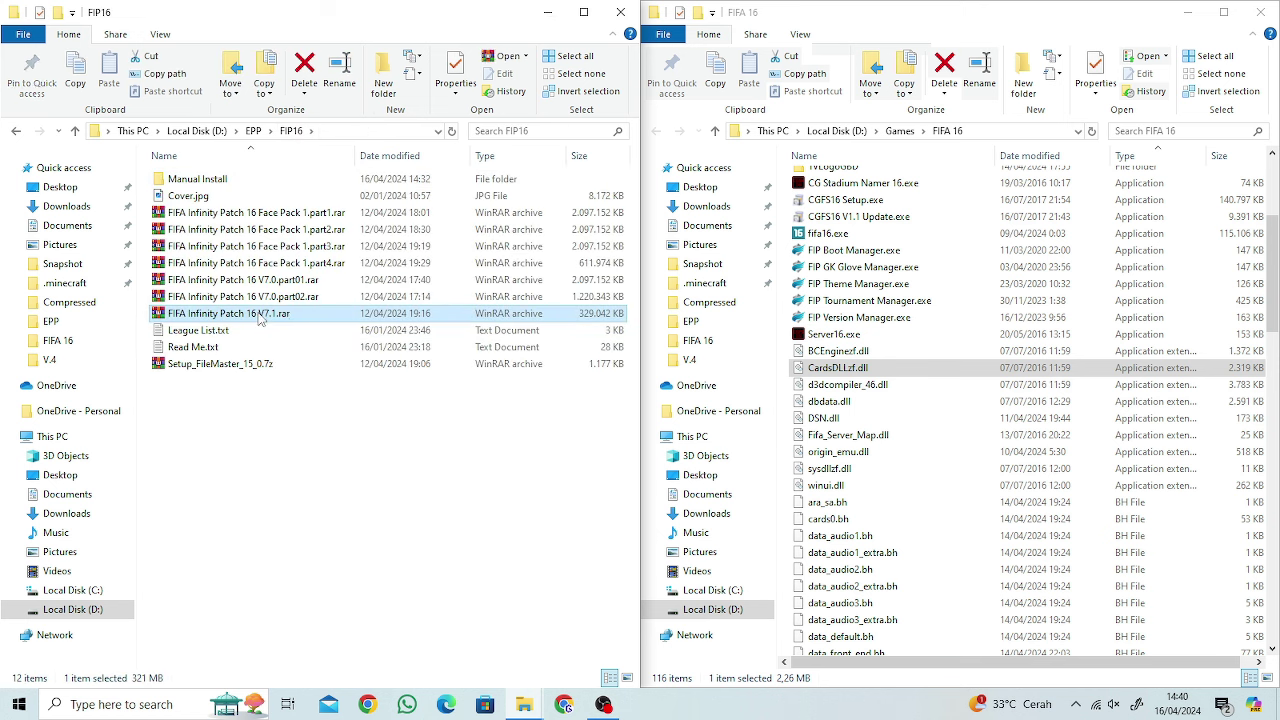
{"action": "right_click", "coordinate": [257, 316]}
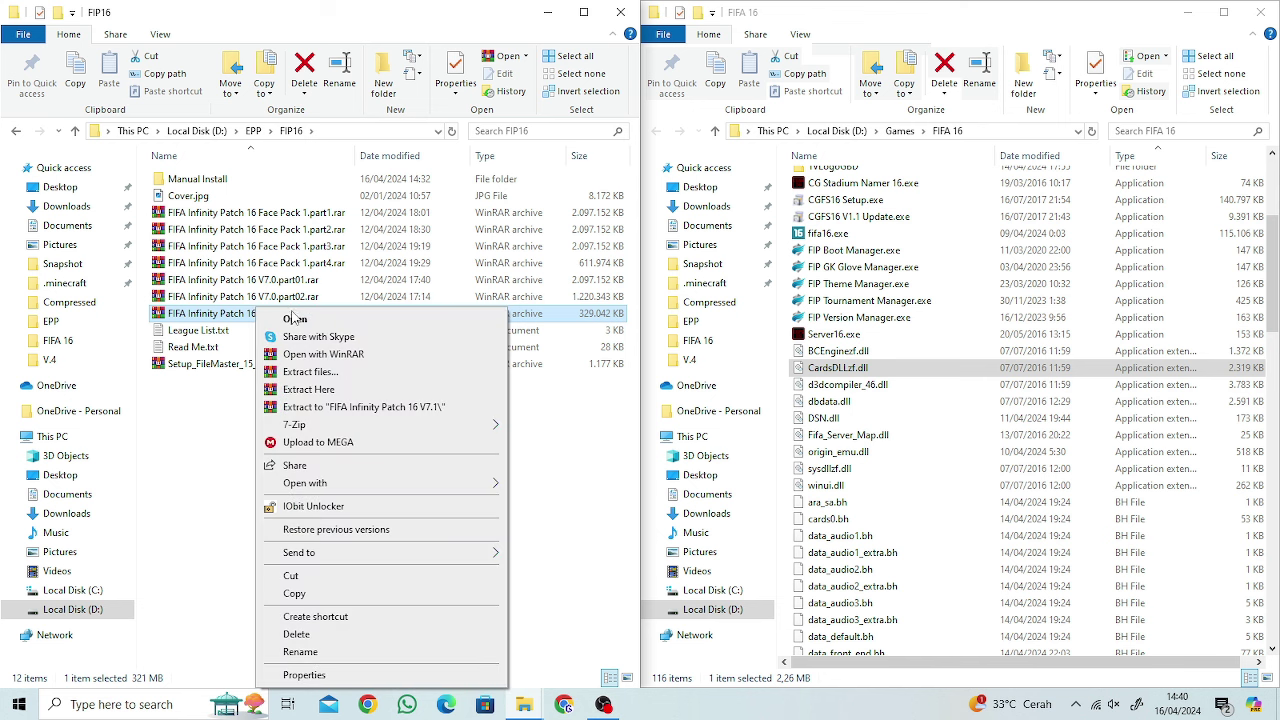
{"action": "left_click", "coordinate": [338, 389]}
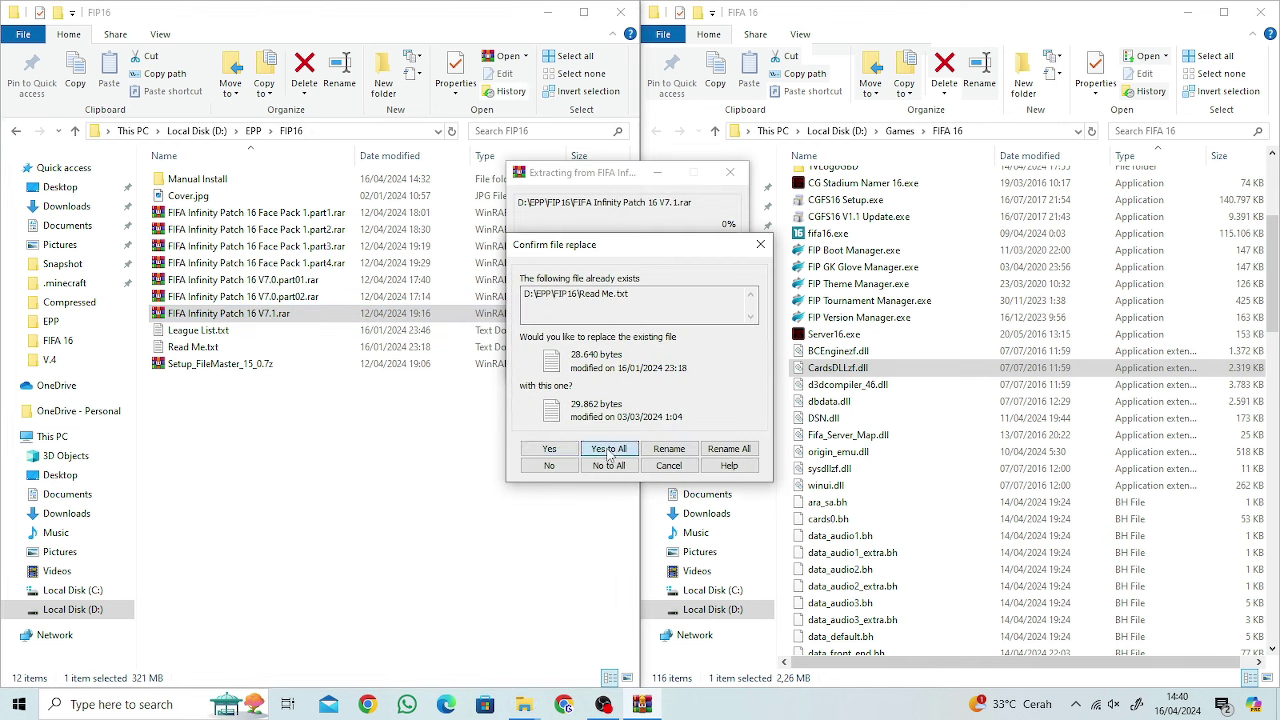
{"action": "left_click", "coordinate": [549, 448]}
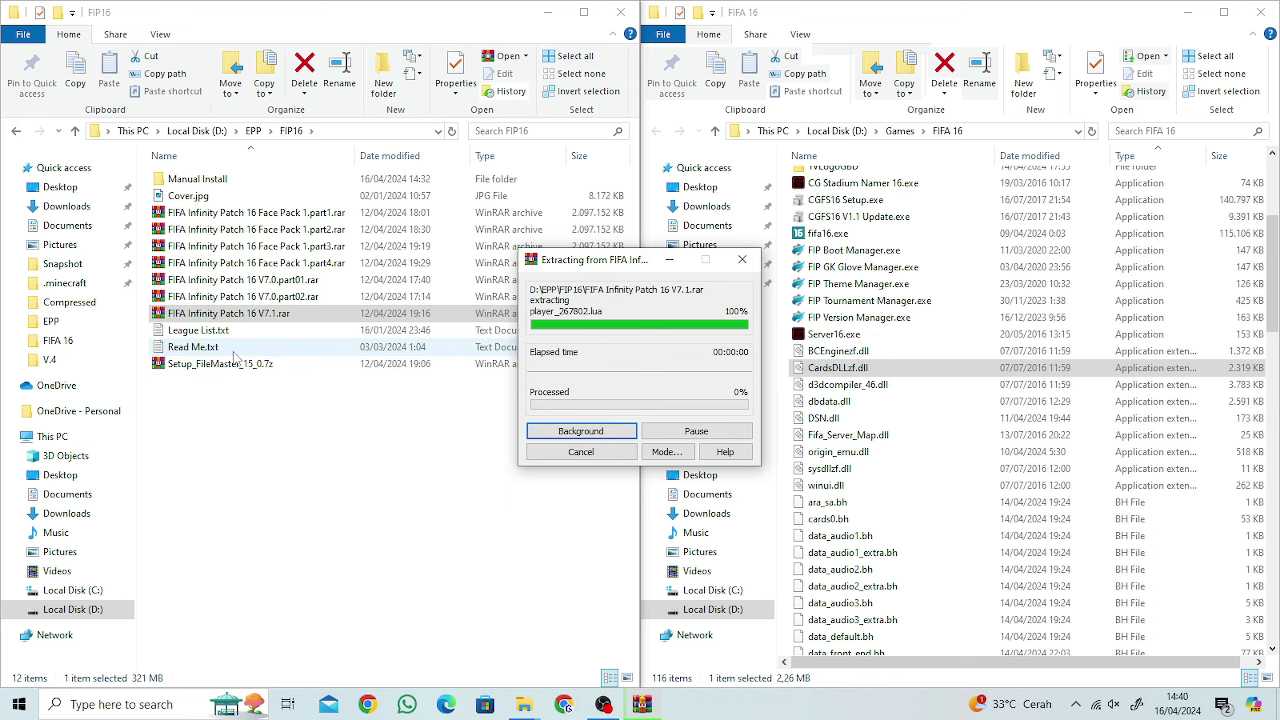
{"action": "left_click", "coordinate": [603, 704]}
{"action": "left_click", "coordinate": [728, 528]}
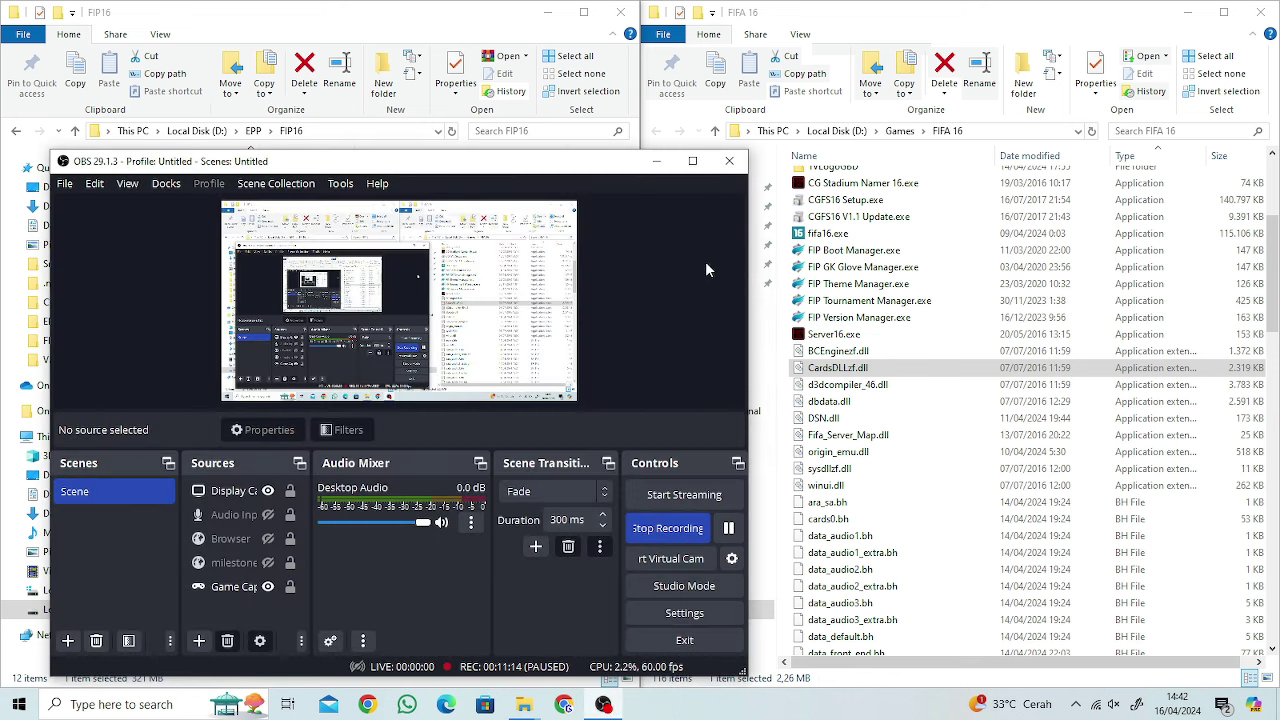
{"action": "left_click", "coordinate": [656, 163]}
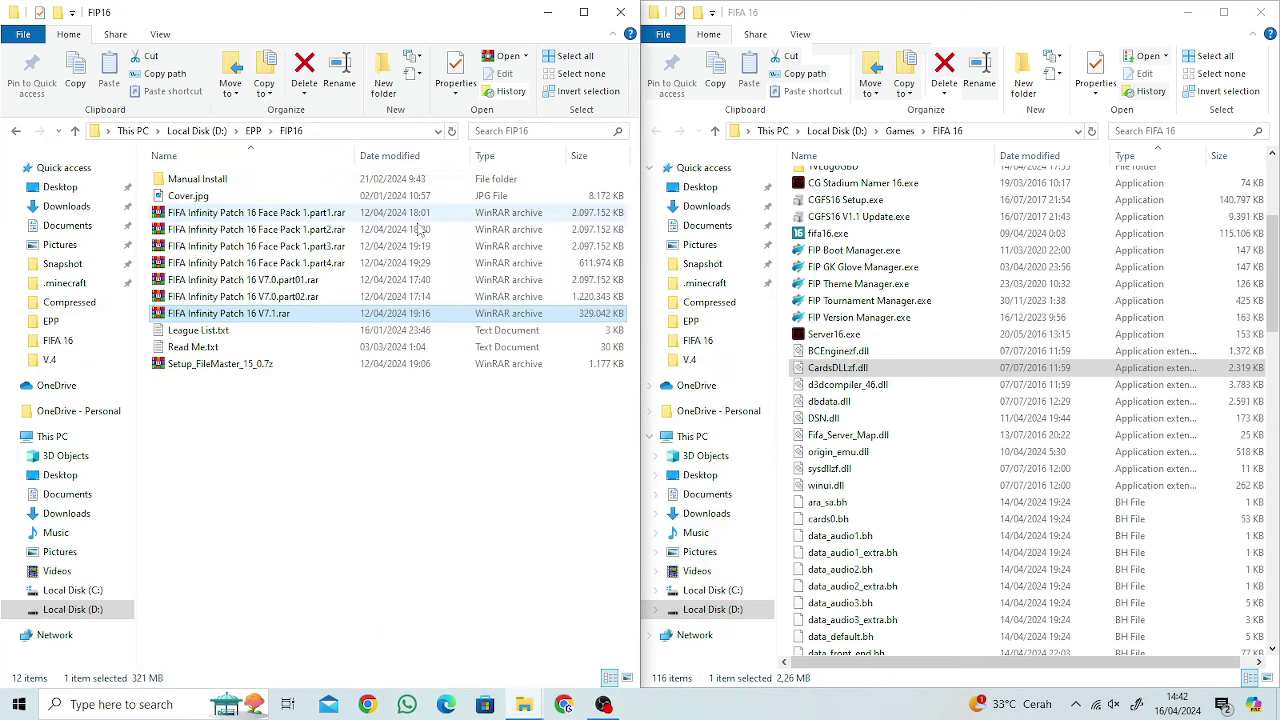
- Check the contents of the extracted Manual Install folder and return to the FIP16 folder
{"action": "double_click", "coordinate": [190, 186]}
{"action": "left_click_drag", "start_coordinate": [188, 215], "coordinate": [190, 183]}
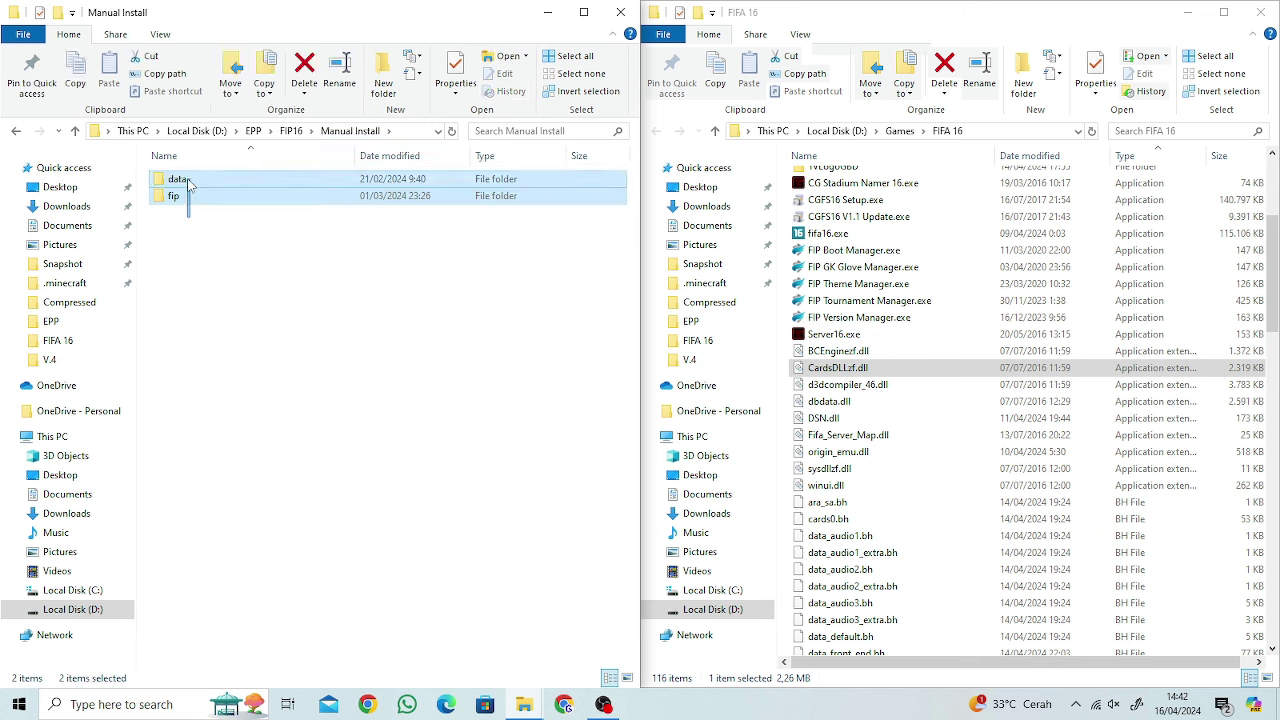
{"action": "left_click", "coordinate": [291, 131]}
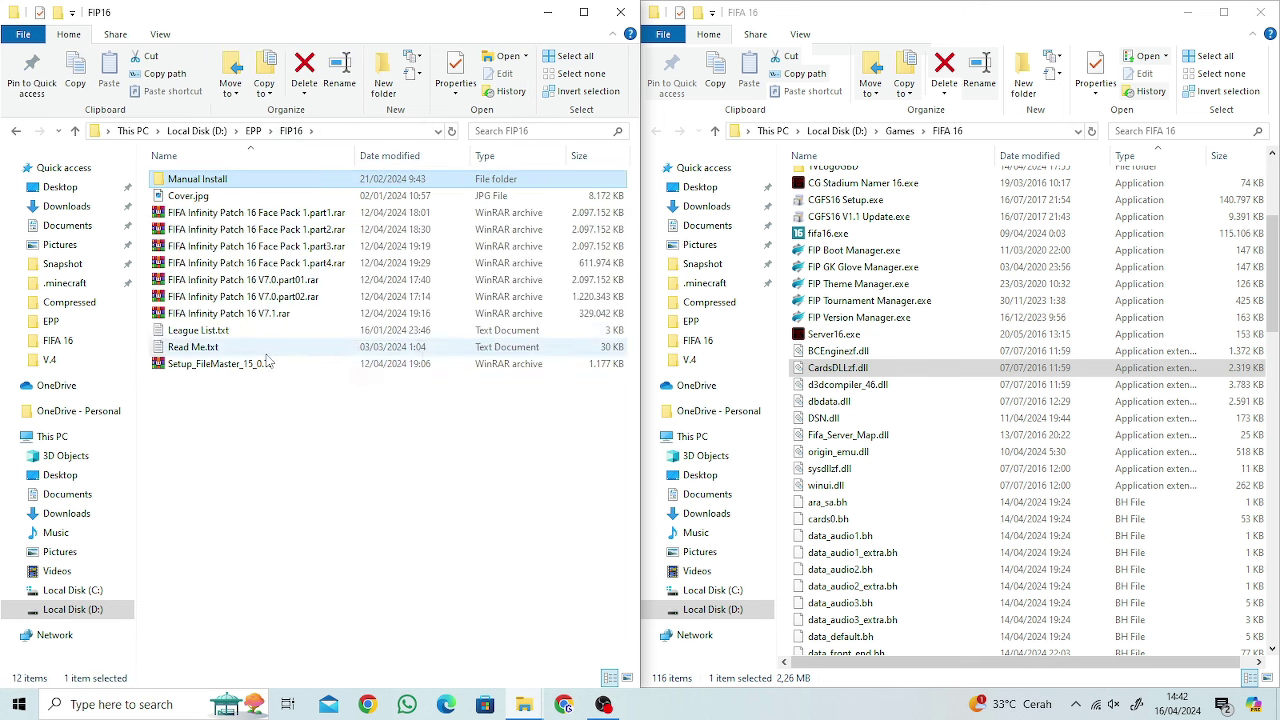
- Open Read Me.txt, look through its notes on leagues and patch features, and close it
{"action": "double_click", "coordinate": [262, 348]}
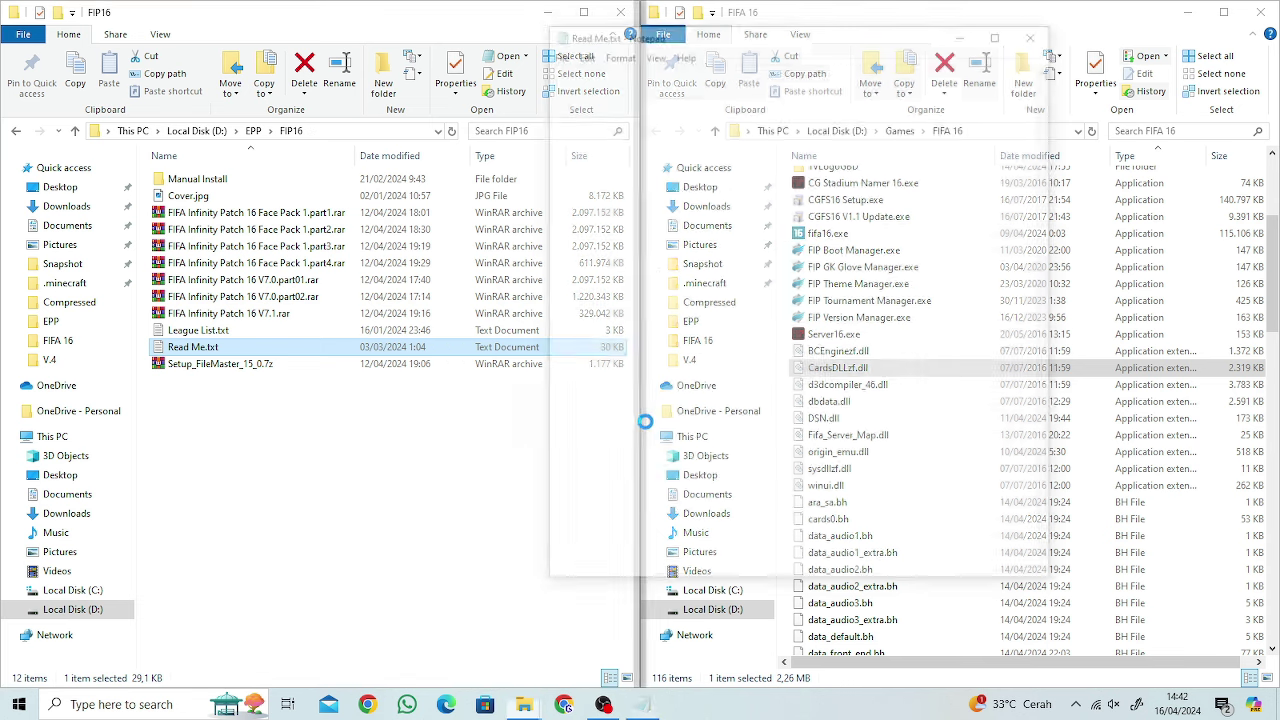
{"action": "scroll", "coordinate": [644, 443], "scroll_direction": "down", "scroll_amount": 20}
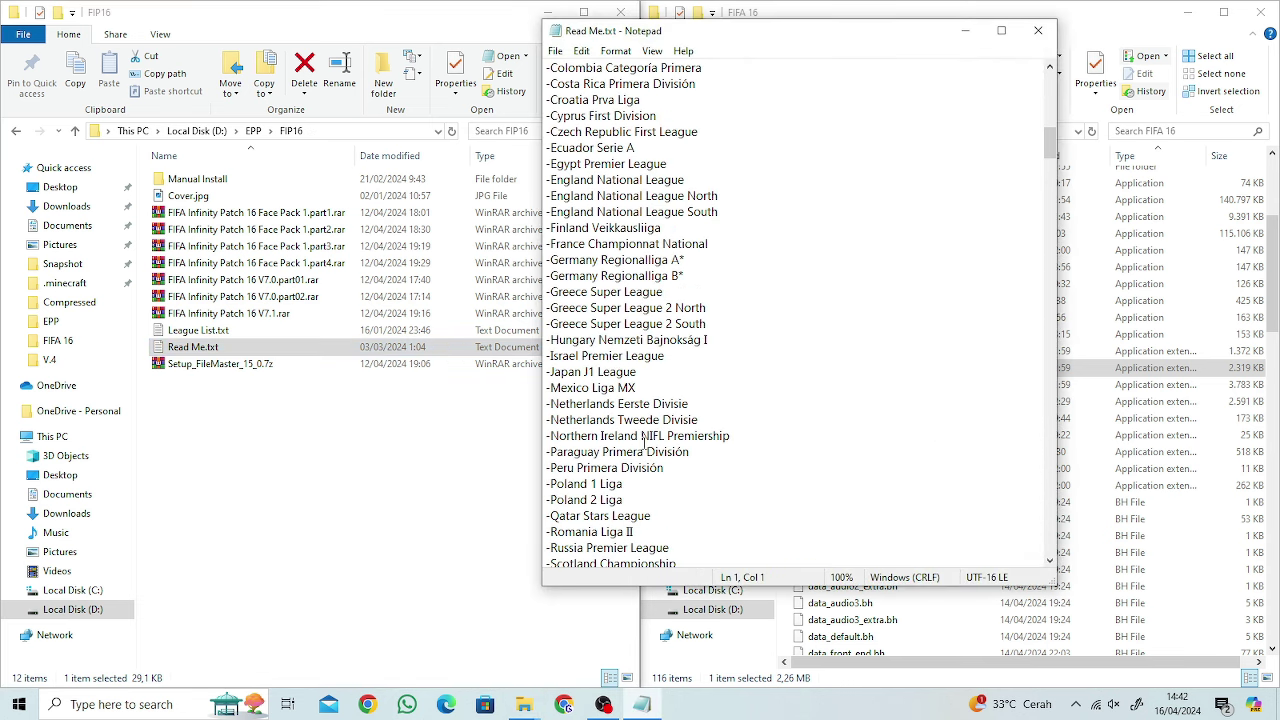
{"action": "scroll", "coordinate": [644, 443], "scroll_direction": "down", "scroll_amount": 7}
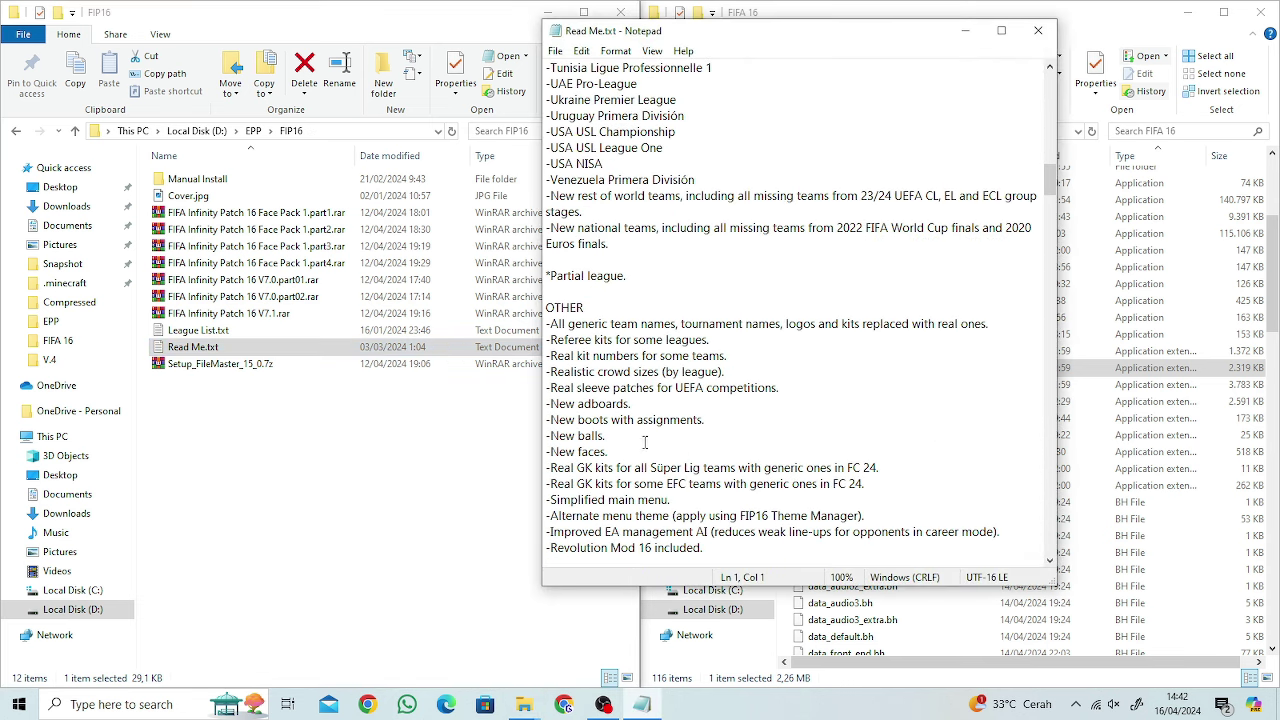
{"action": "left_click", "coordinate": [1038, 30]}
{"action": "double_click", "coordinate": [555, 196]}
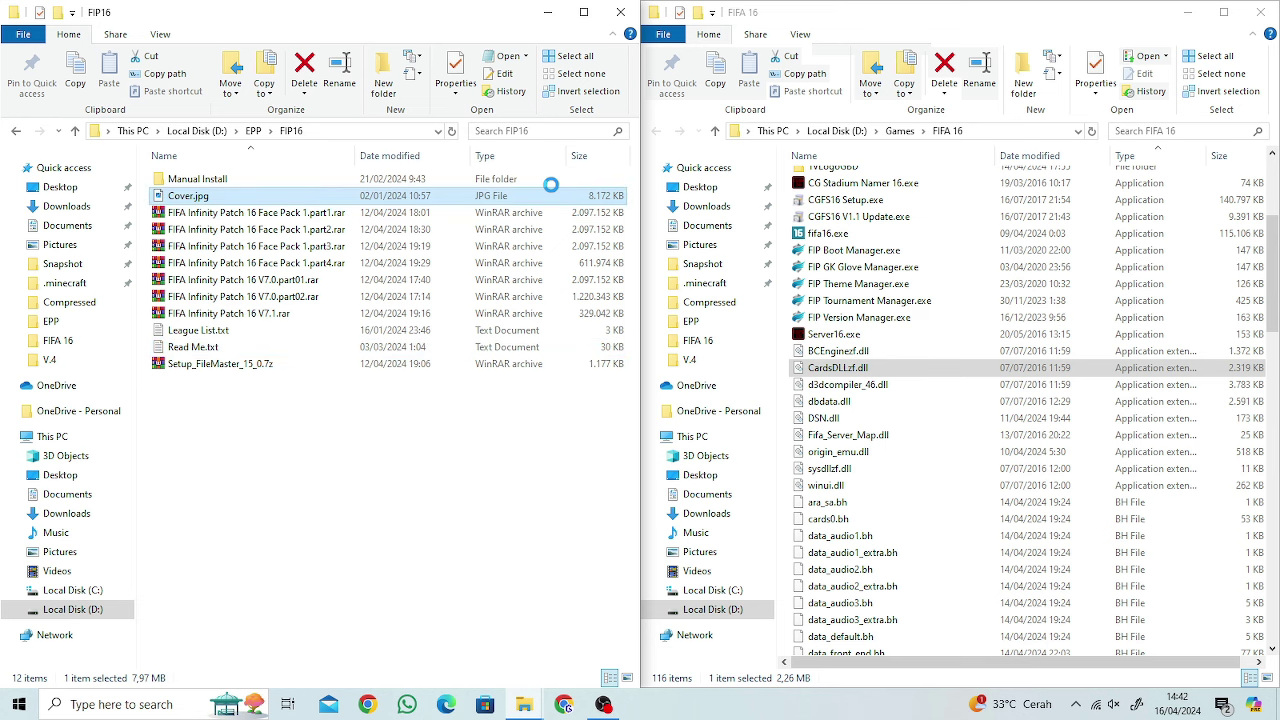
- Move the data and fip folders from Manual Install into the FIFA 16 game folder
{"action": "double_click", "coordinate": [551, 180]}
{"action": "scroll", "coordinate": [813, 318], "scroll_direction": "up", "scroll_amount": 5}
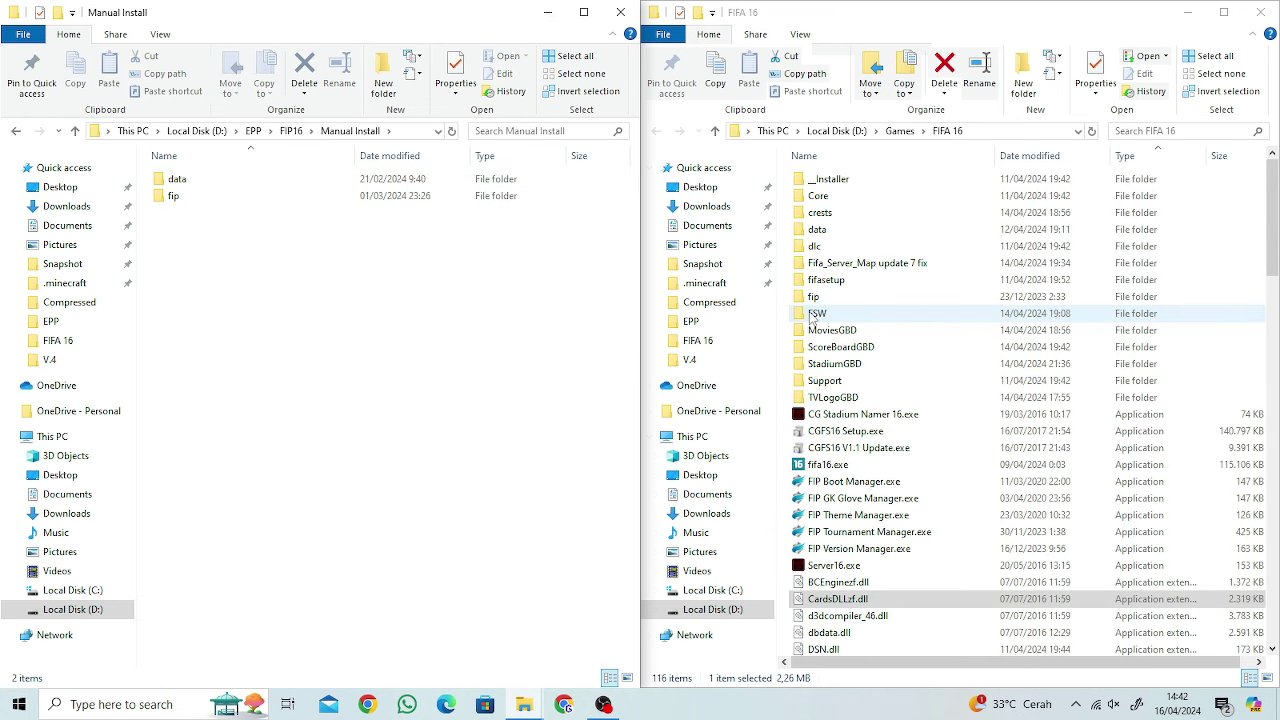
{"action": "left_click_drag", "start_coordinate": [343, 222], "coordinate": [280, 182]}
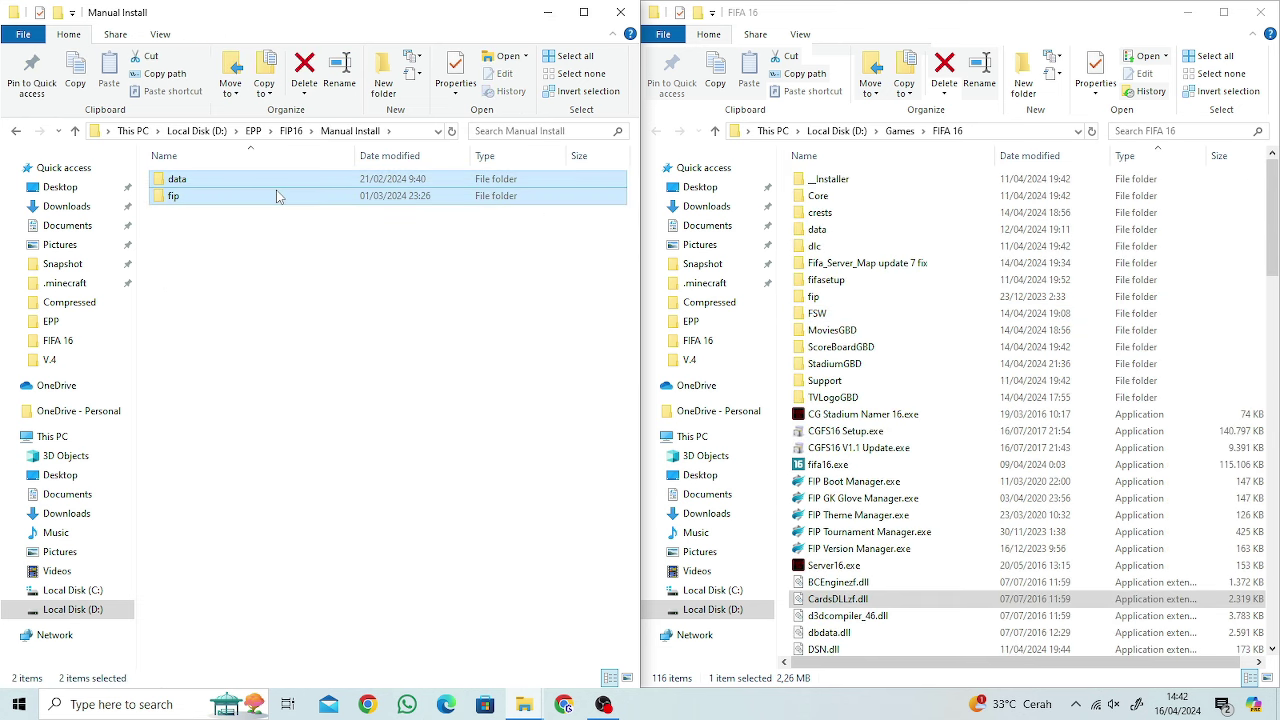
{"action": "right_click", "coordinate": [278, 191]}
{"action": "key", "text": "Escape"}
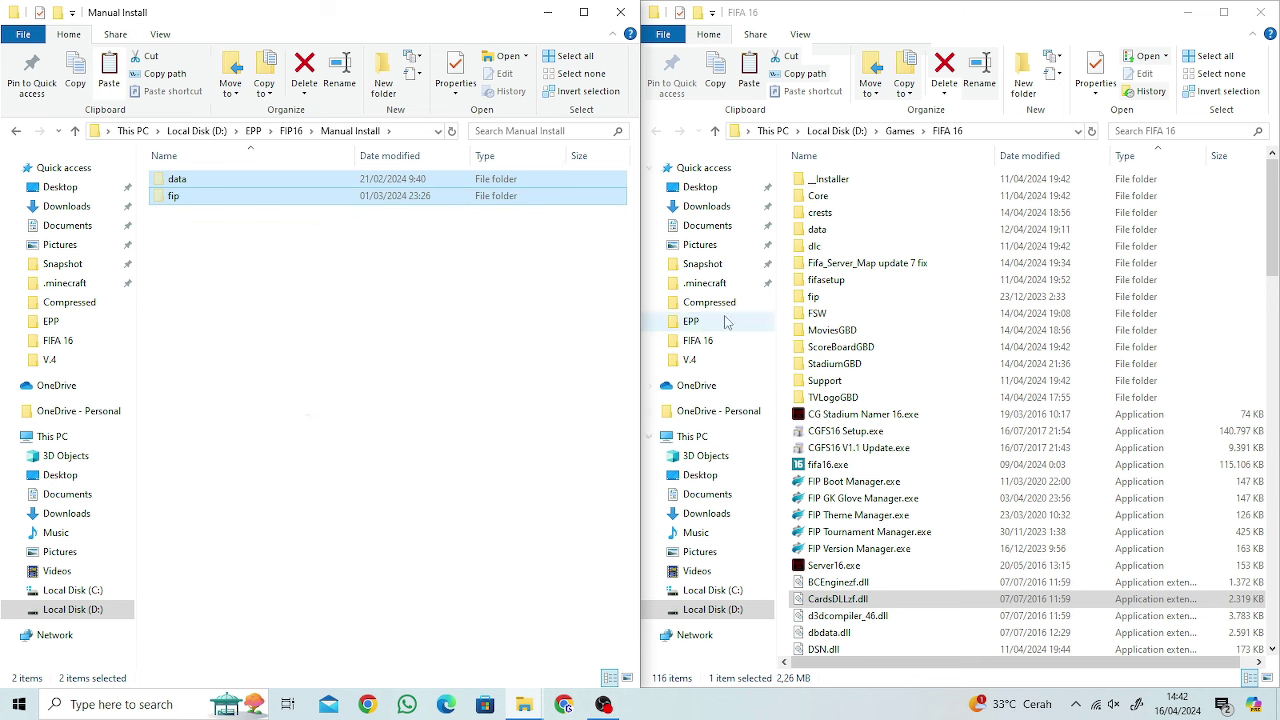
{"action": "right_click", "coordinate": [945, 307]}
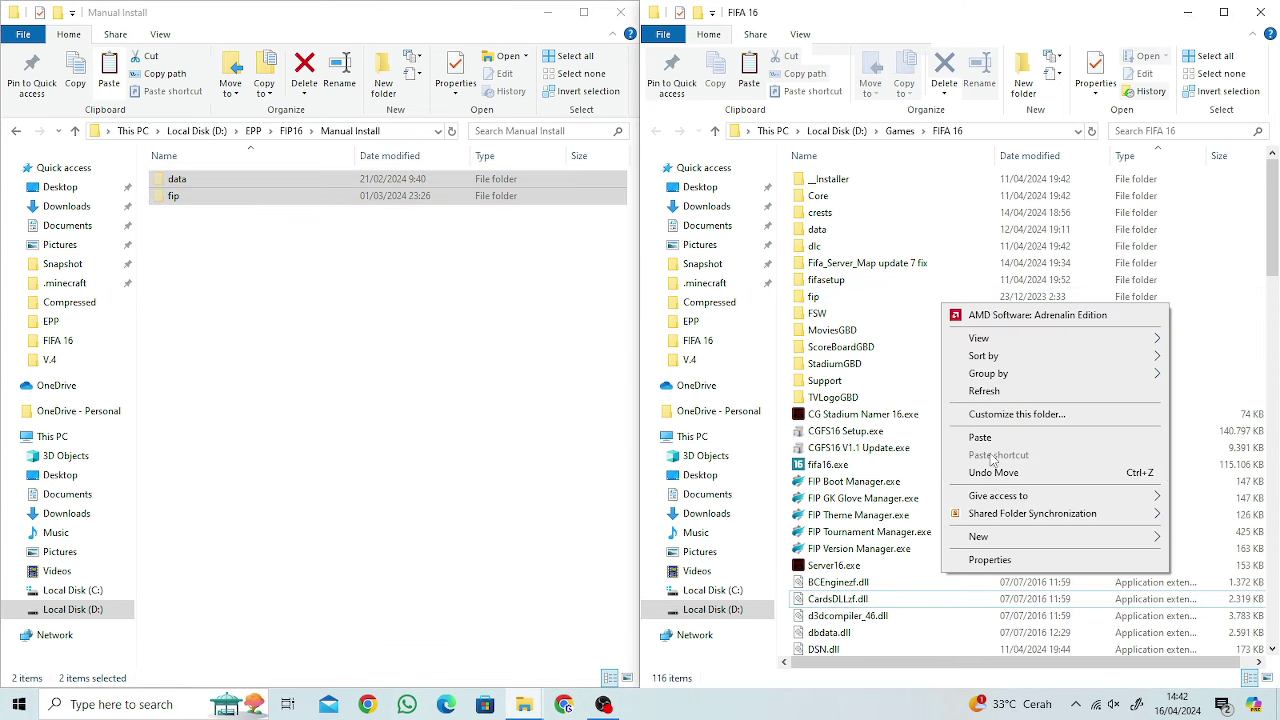
{"action": "left_click", "coordinate": [988, 442]}
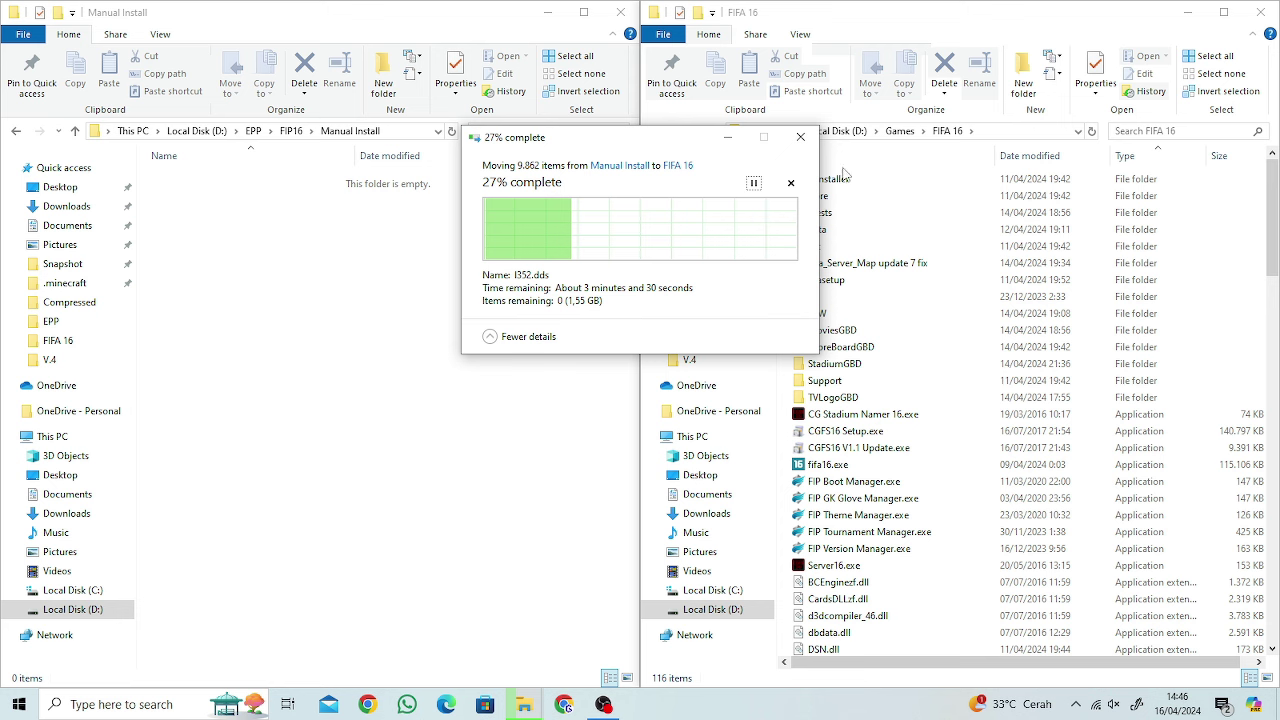
{"action": "left_click", "coordinate": [603, 704]}
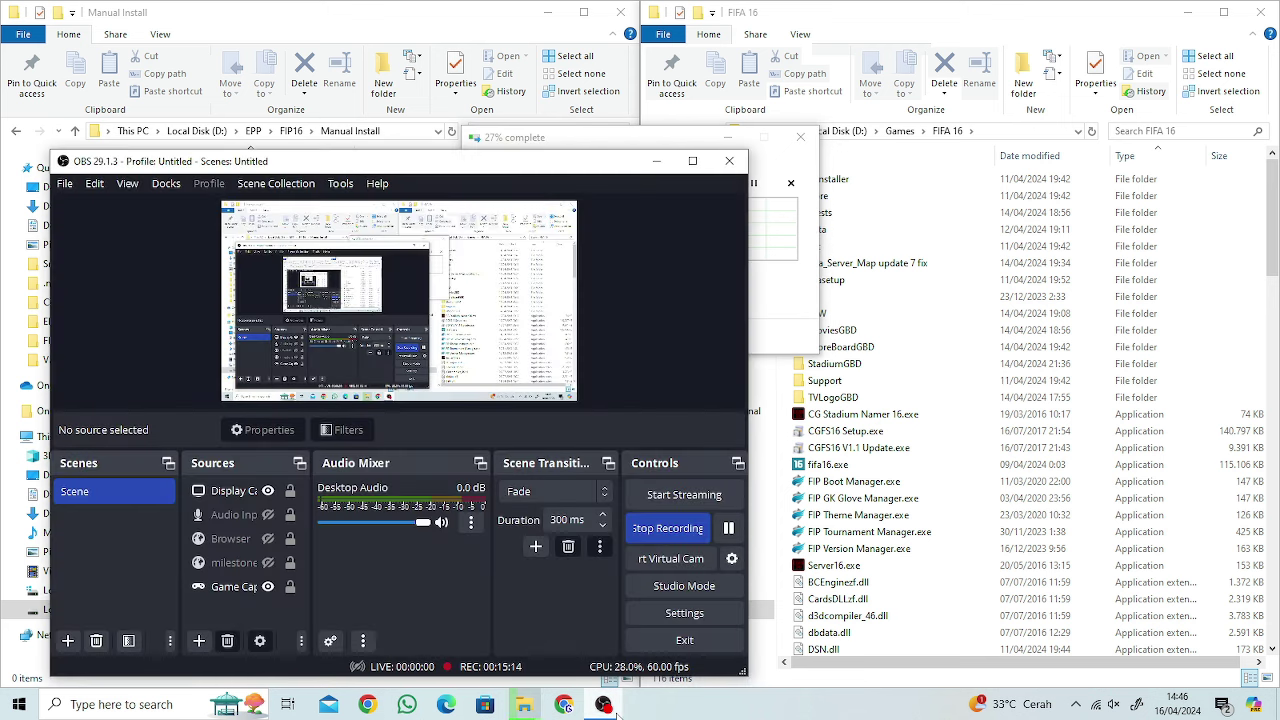
{"action": "left_click", "coordinate": [728, 529]}
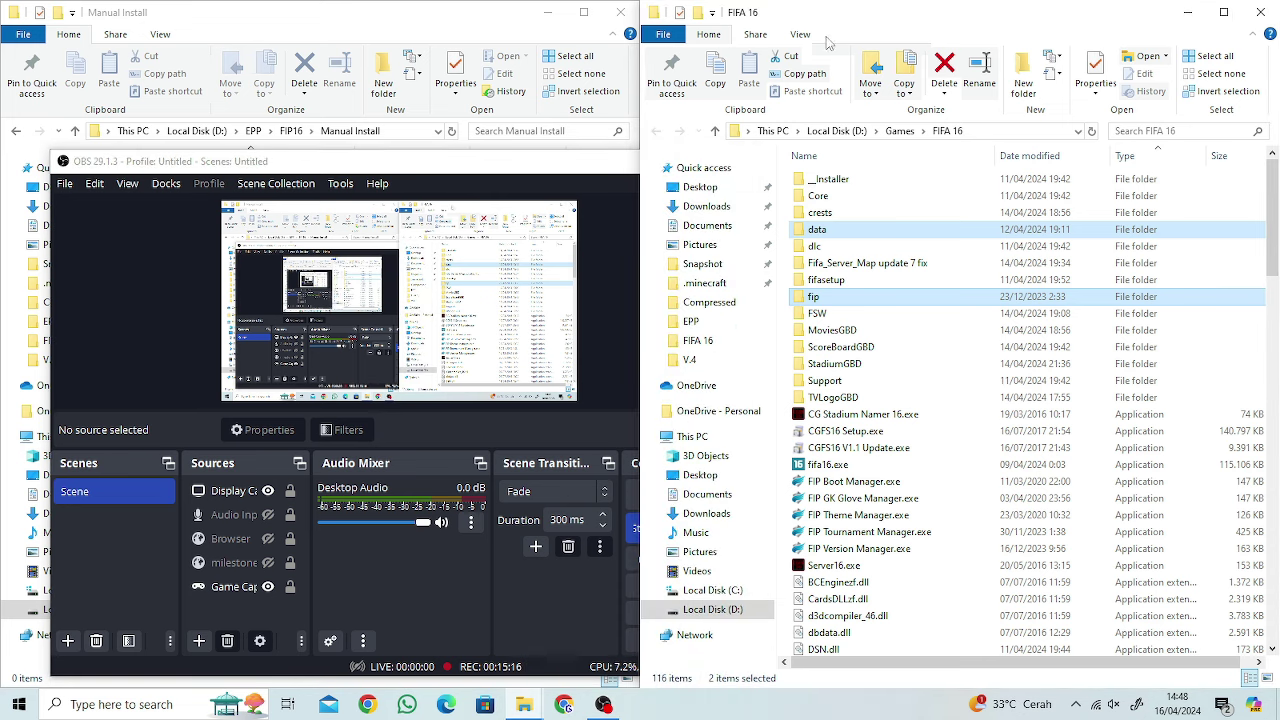
{"action": "left_click", "coordinate": [580, 40]}
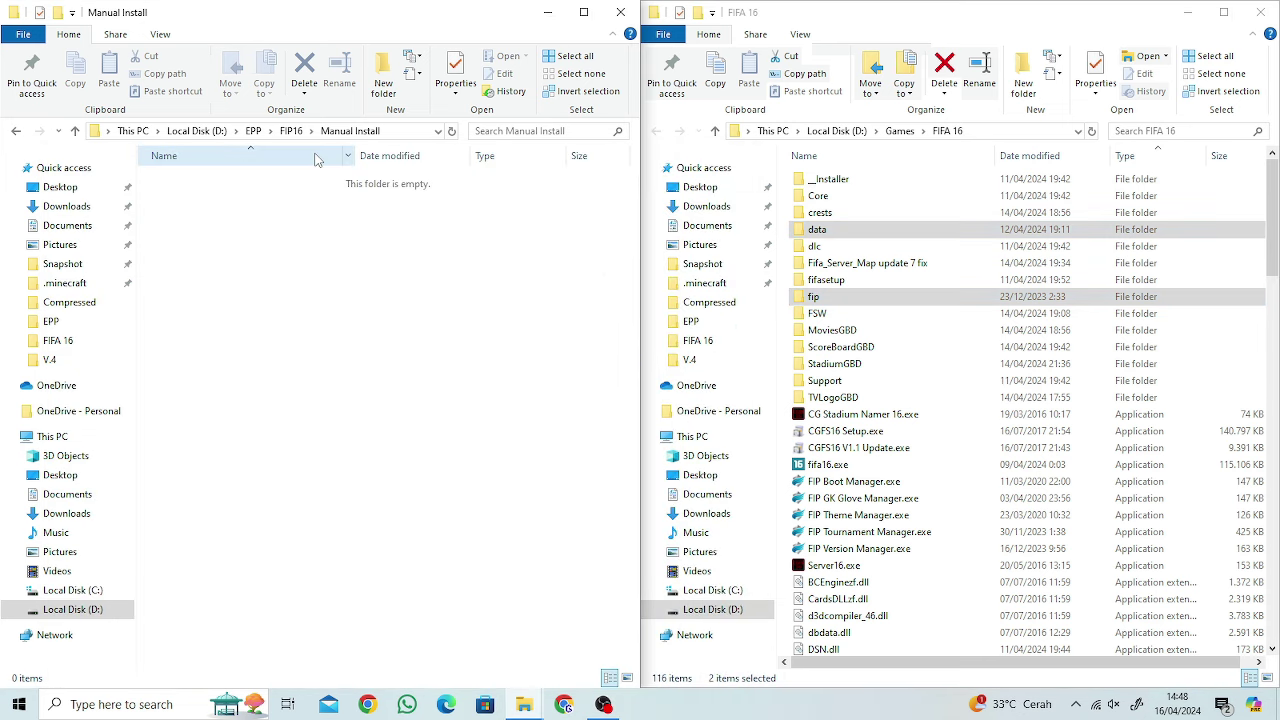
- Extract FIFA Infinity Patch 16 Face Pack 1.part1.rar directly into the FIP16 folder
{"action": "left_click", "coordinate": [290, 131]}
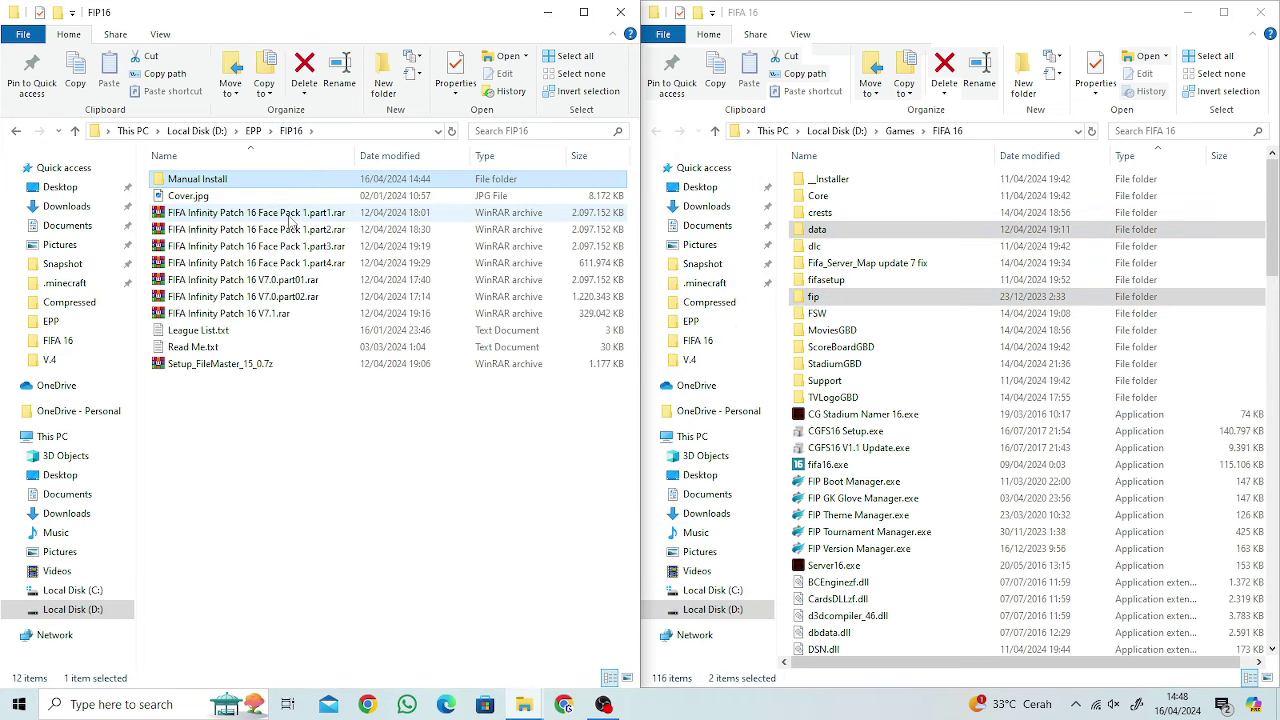
{"action": "left_click", "coordinate": [289, 217]}
{"action": "right_click", "coordinate": [289, 218]}
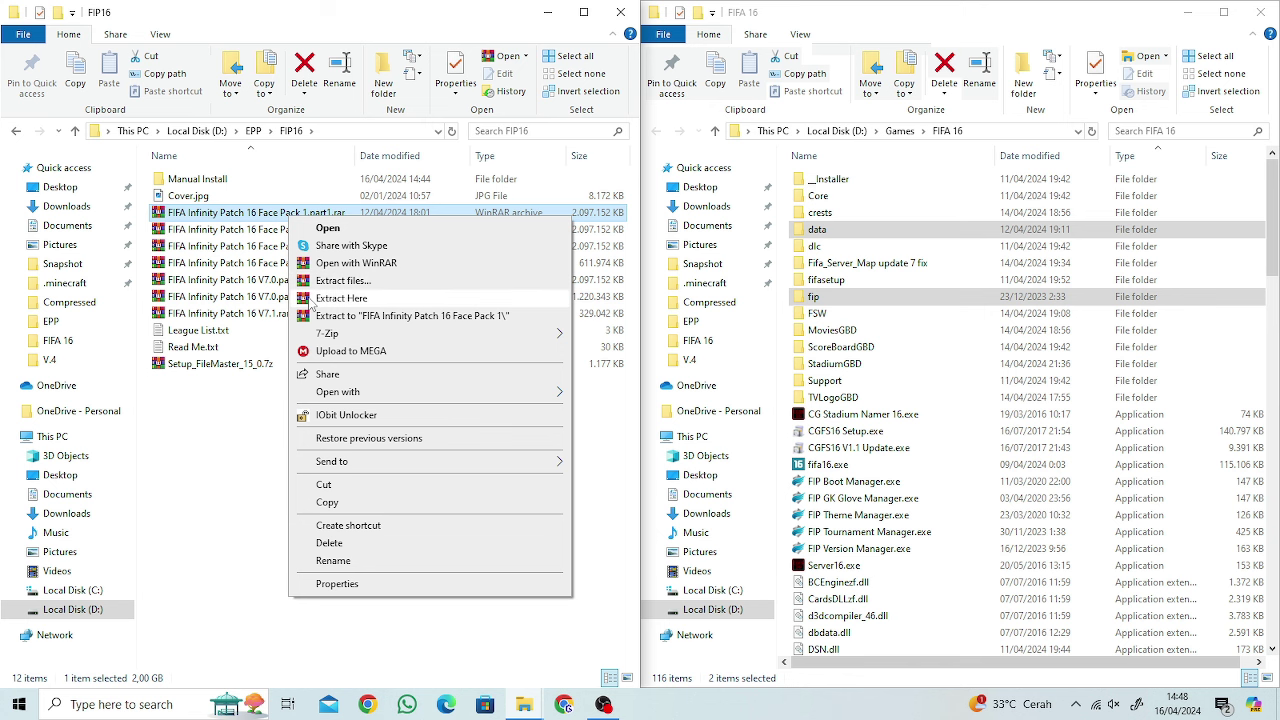
{"action": "left_click", "coordinate": [340, 298]}
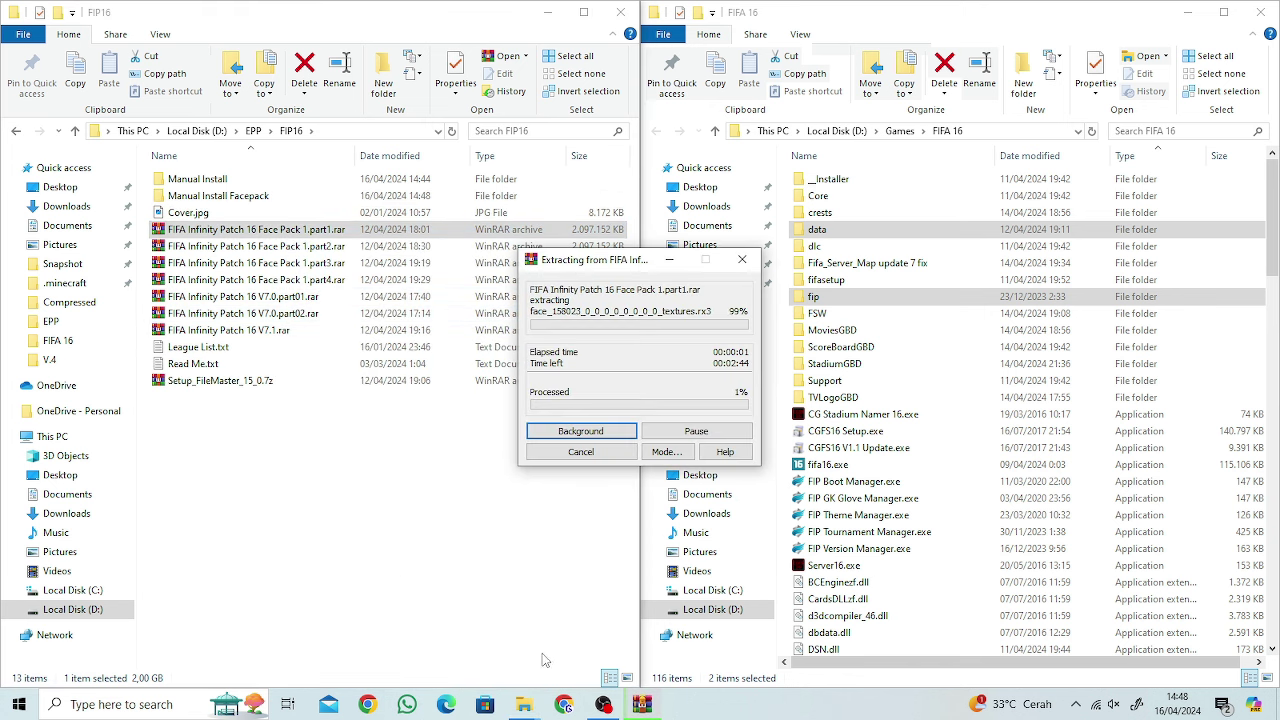
{"action": "left_click", "coordinate": [601, 705]}
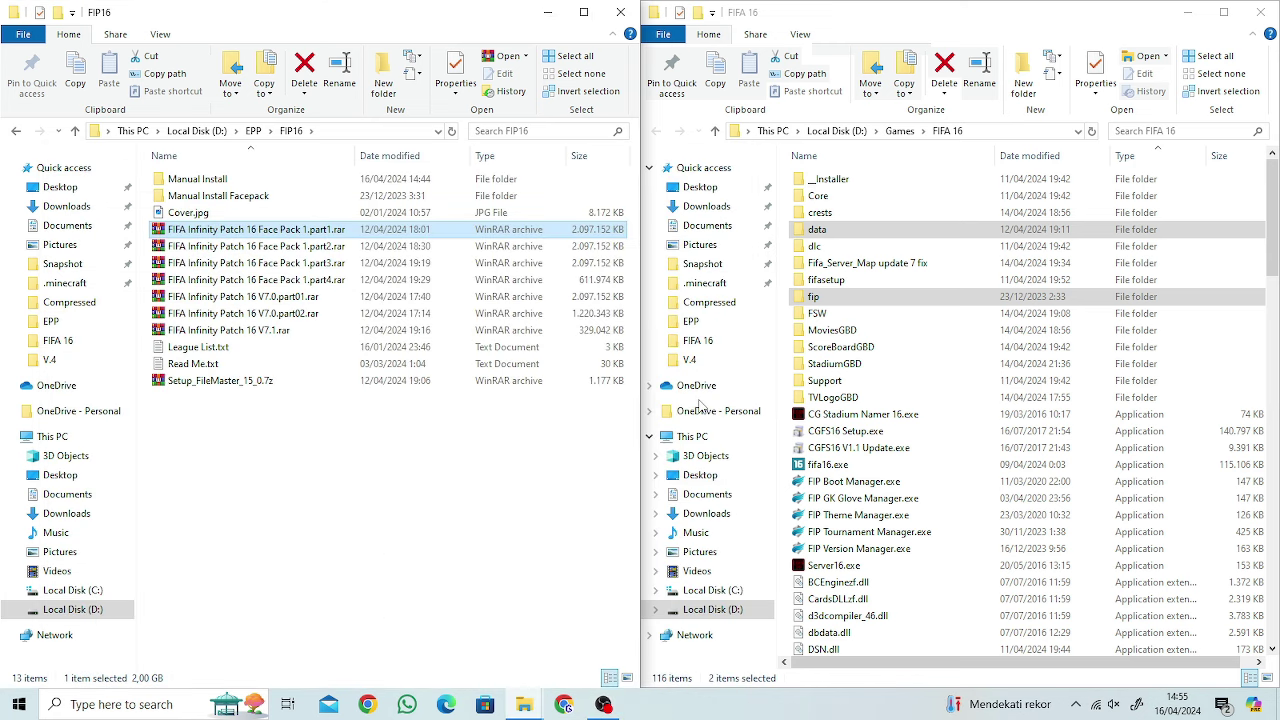
- Move the data folder from Manual Install Facepack into the FIFA 16 game folder and return to the FIP16 folder
{"action": "double_click", "coordinate": [220, 195]}
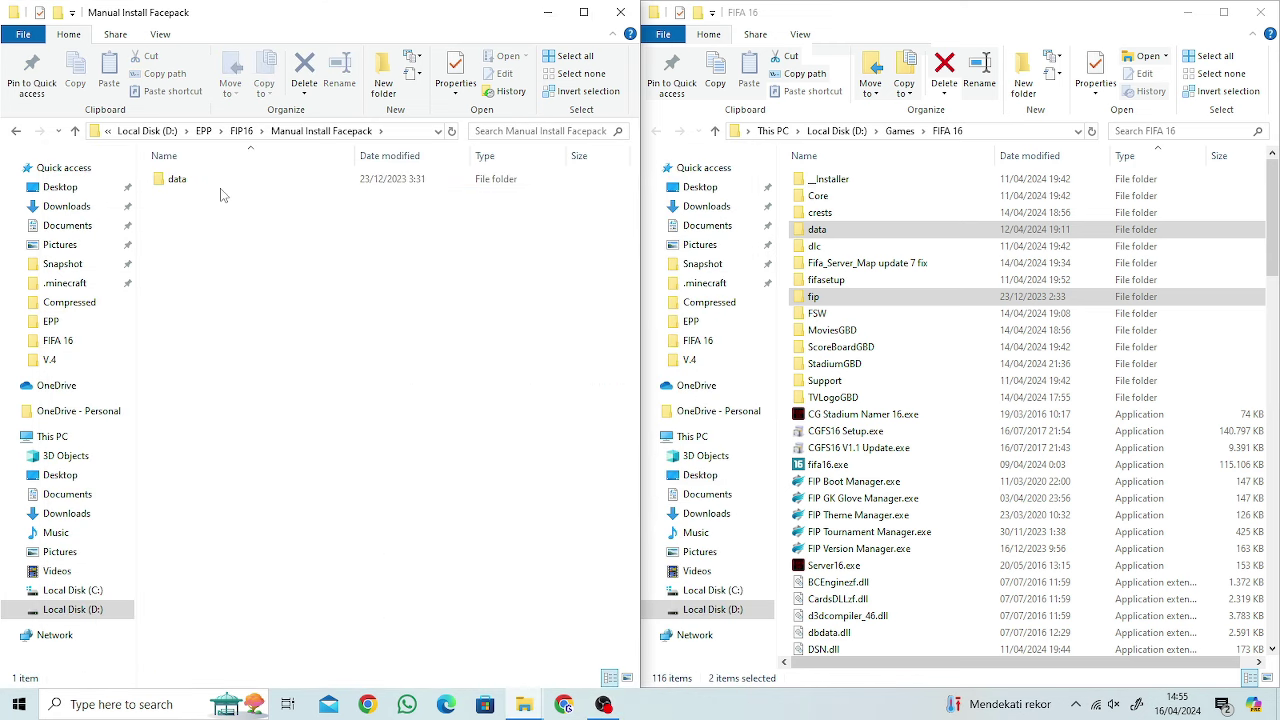
{"action": "left_click", "coordinate": [222, 190]}
{"action": "right_click", "coordinate": [186, 182]}
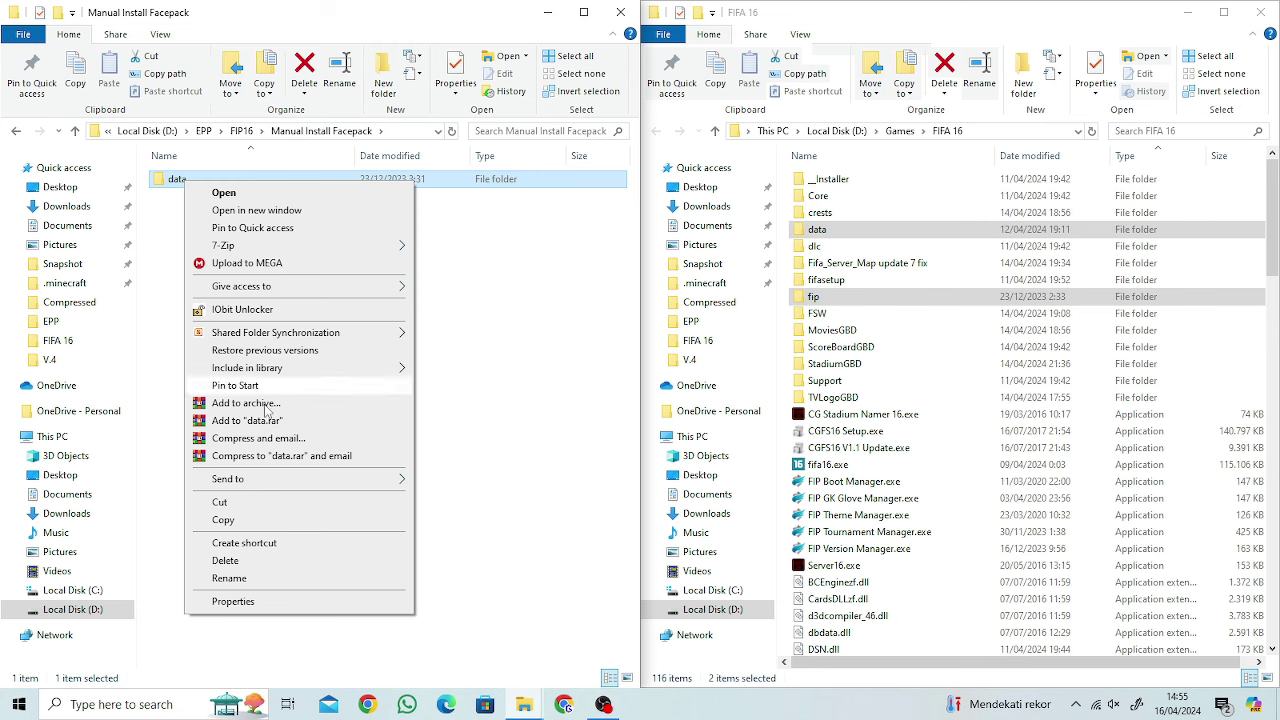
{"action": "left_click", "coordinate": [267, 505]}
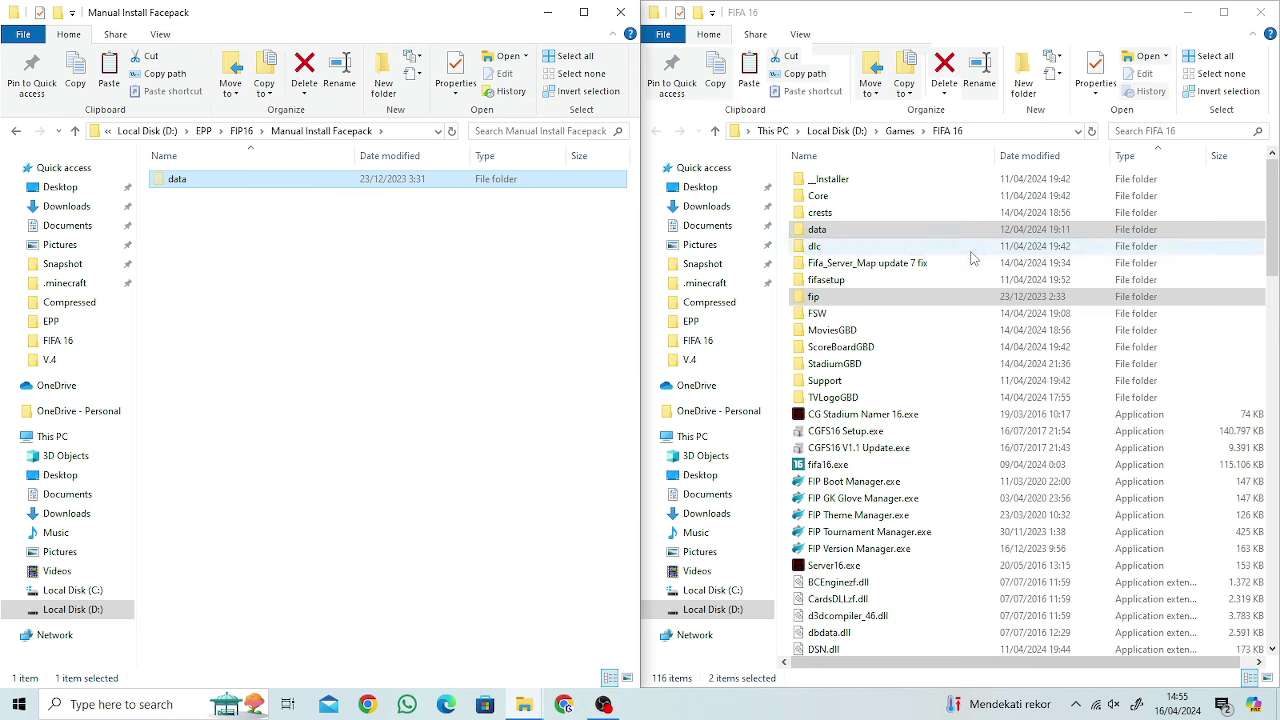
{"action": "left_click", "coordinate": [972, 259]}
{"action": "right_click", "coordinate": [972, 259]}
{"action": "left_click", "coordinate": [1030, 385]}
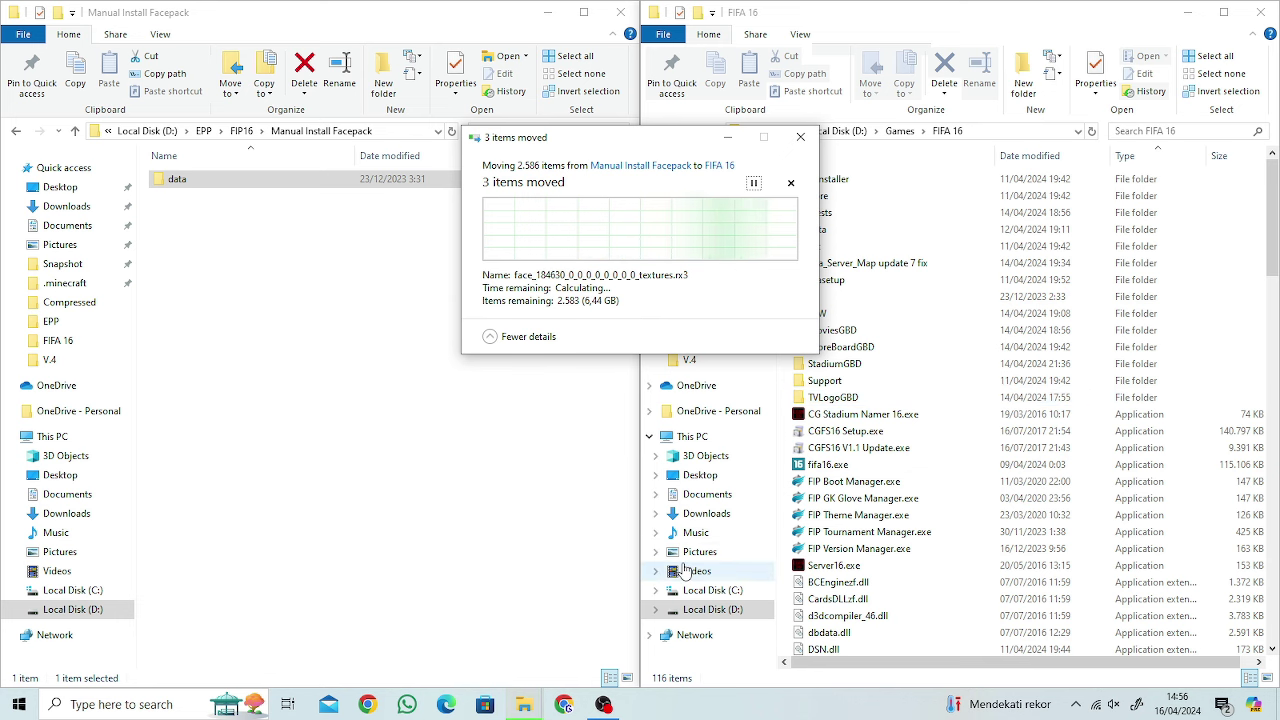
{"action": "left_click", "coordinate": [560, 227]}
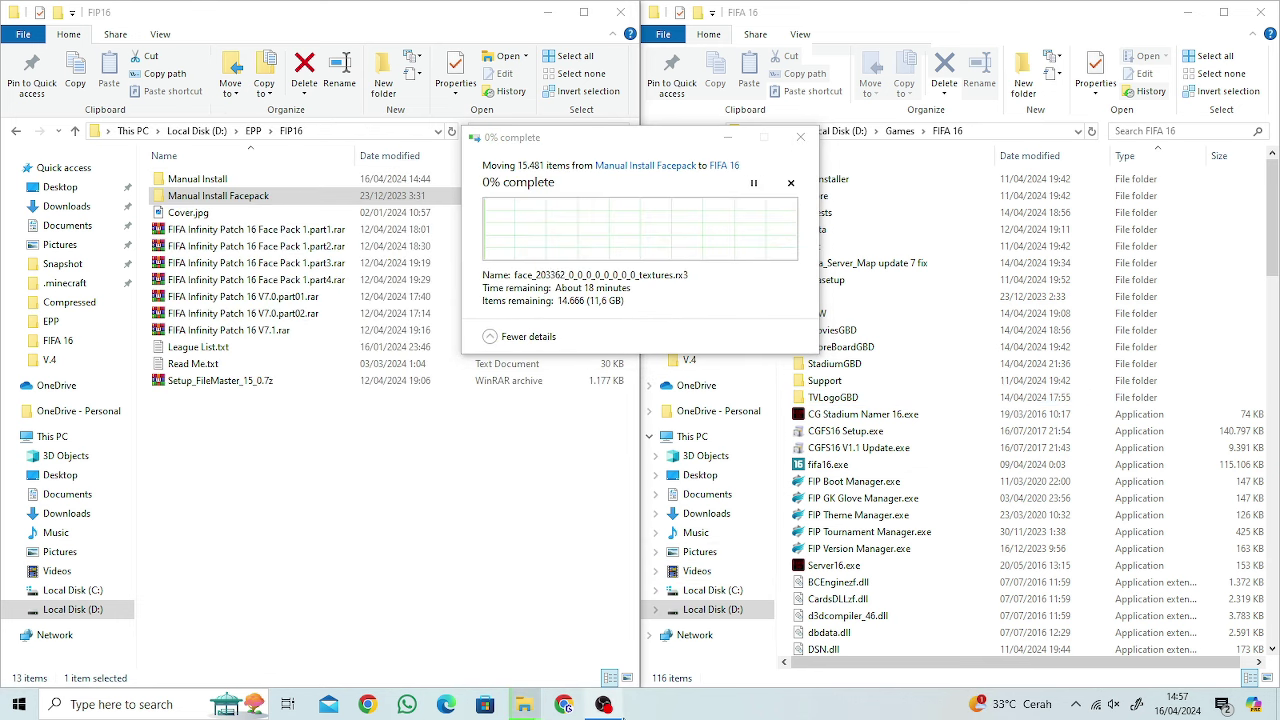
{"action": "key", "text": "alt+Tab"}
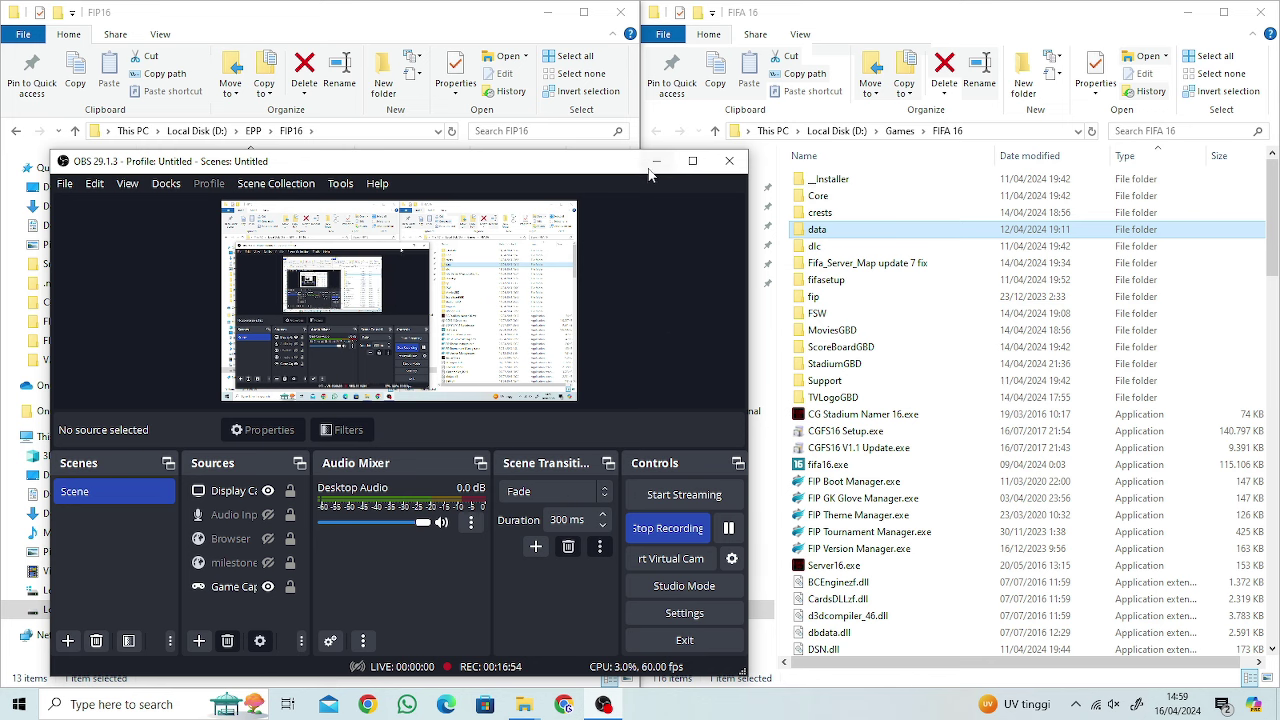
{"action": "left_click", "coordinate": [656, 161]}
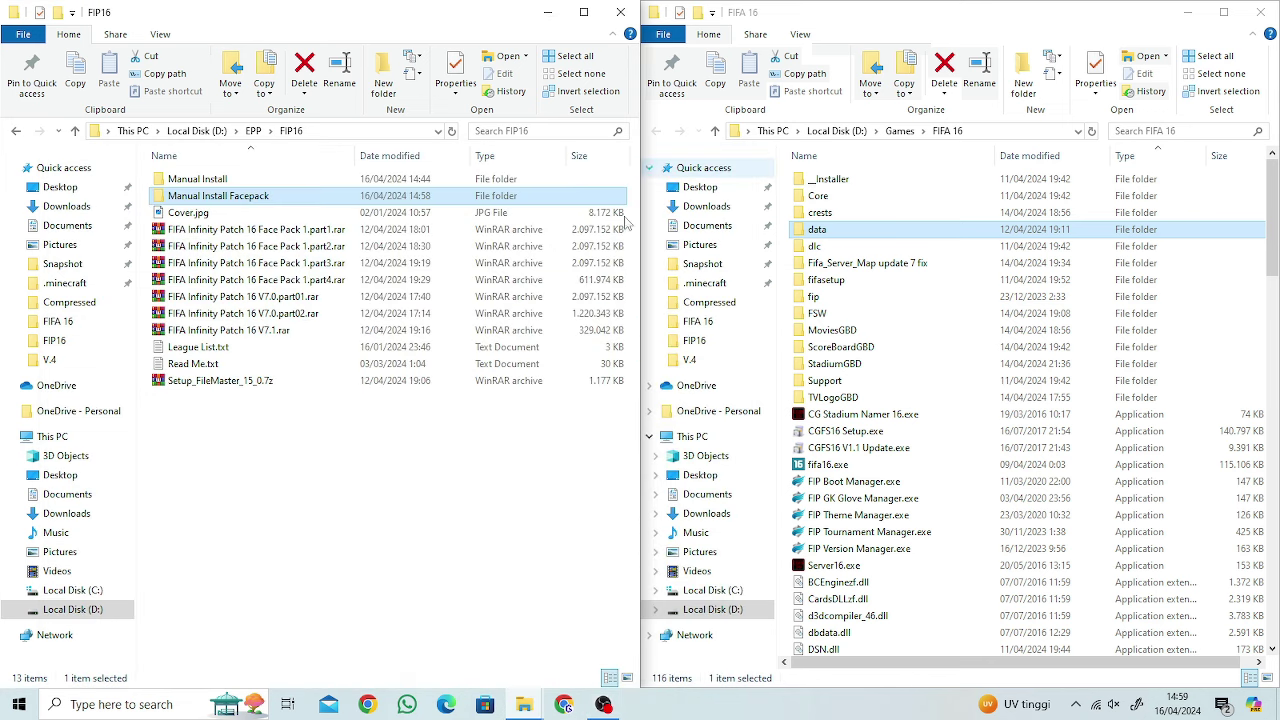
- Extract Setup_FileMaster_15_0.7z into its own Setup_FileMaster_15_0 folder inside FIP16
{"action": "left_click", "coordinate": [220, 385]}
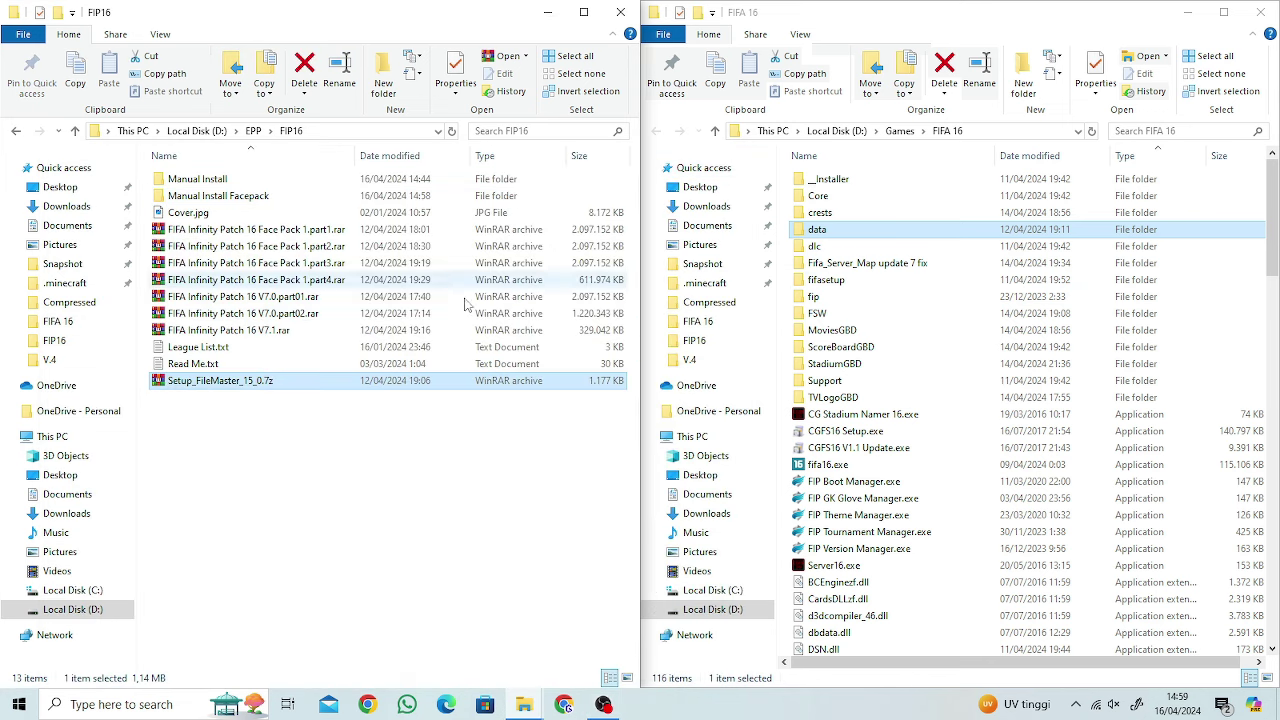
{"action": "right_click", "coordinate": [260, 391]}
{"action": "left_click", "coordinate": [257, 389]}
{"action": "right_click", "coordinate": [256, 384]}
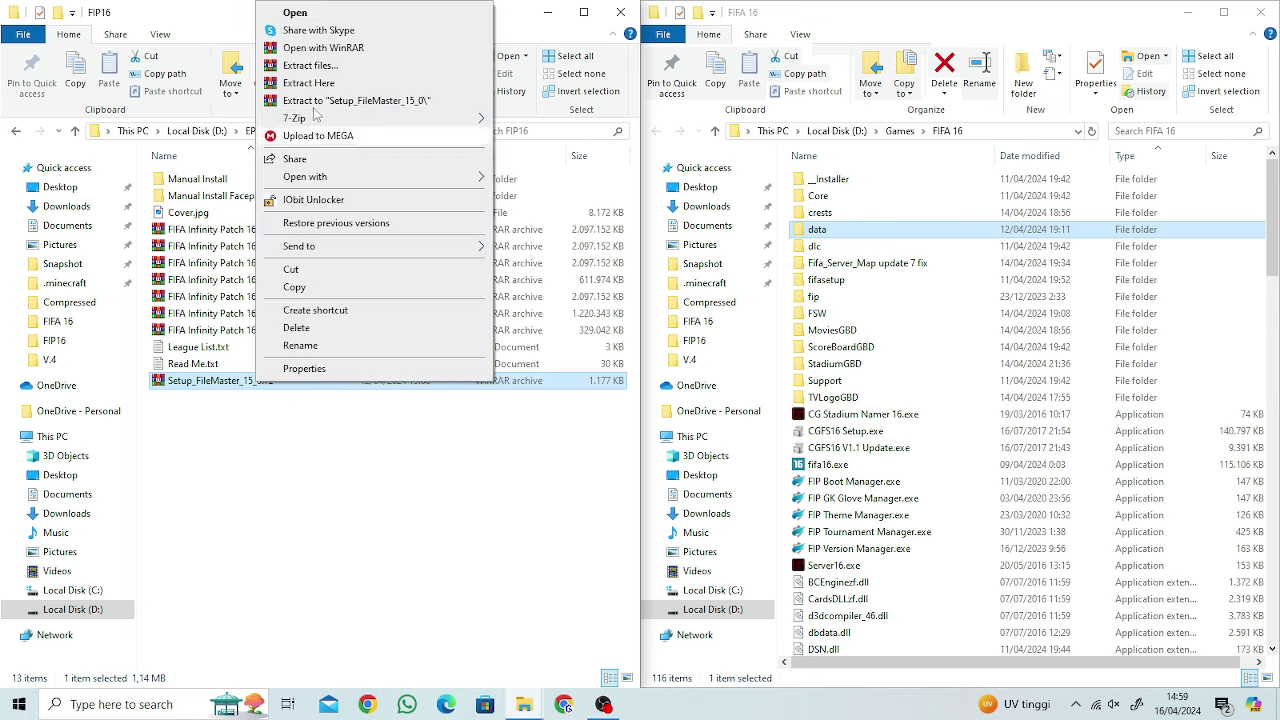
{"action": "left_click", "coordinate": [311, 100]}
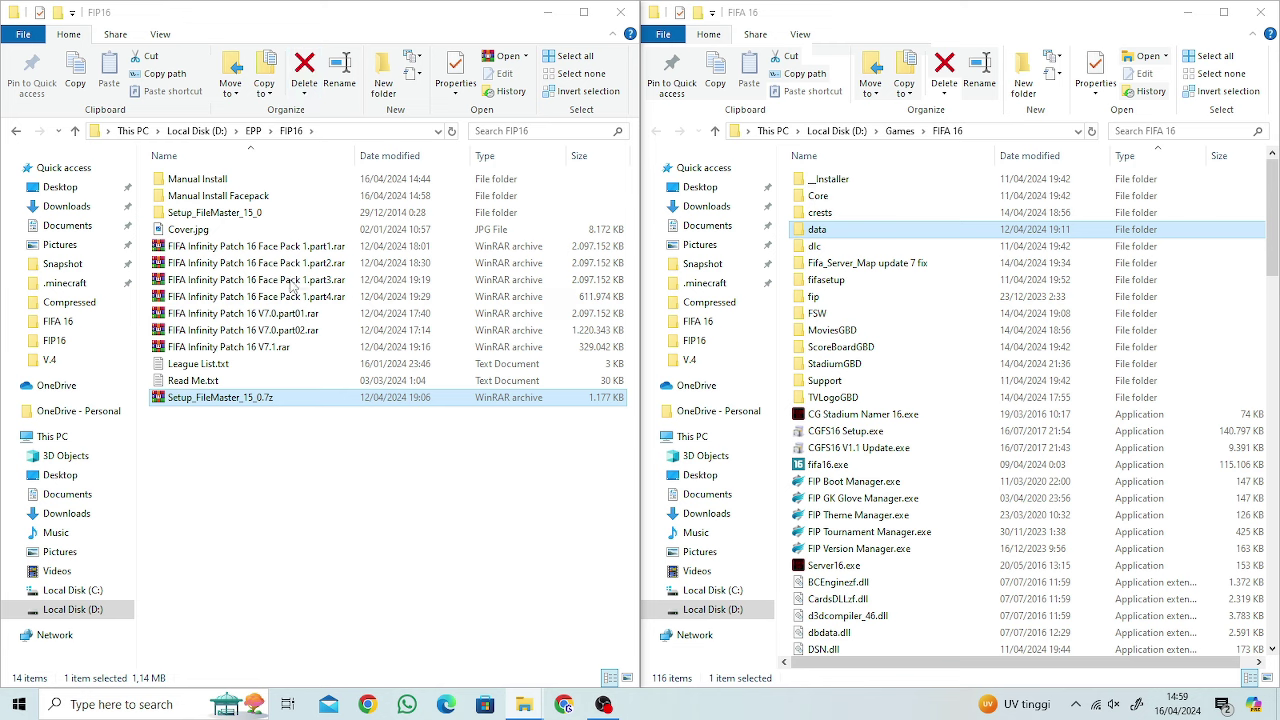
- Run Setup_FileMaster_15_0.exe and install File Master with the default destination and Start Menu folder
{"action": "double_click", "coordinate": [226, 212]}
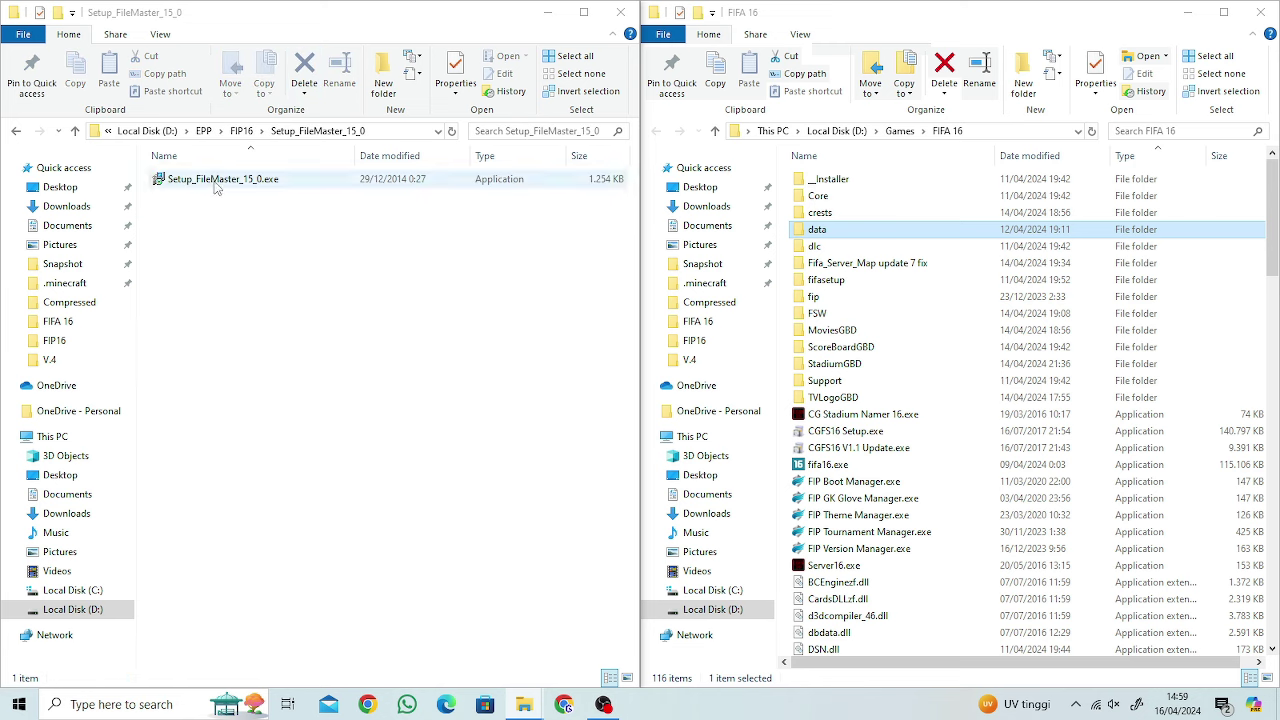
{"action": "double_click", "coordinate": [217, 182]}
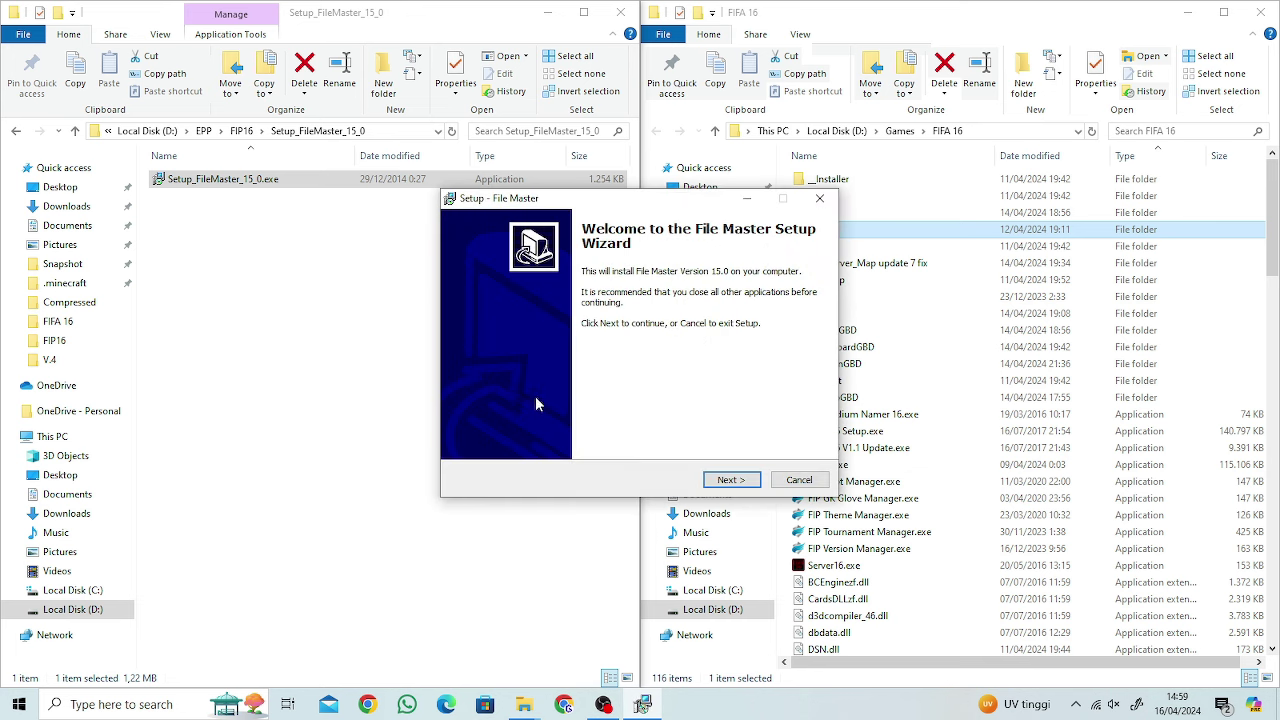
{"action": "left_click", "coordinate": [731, 480]}
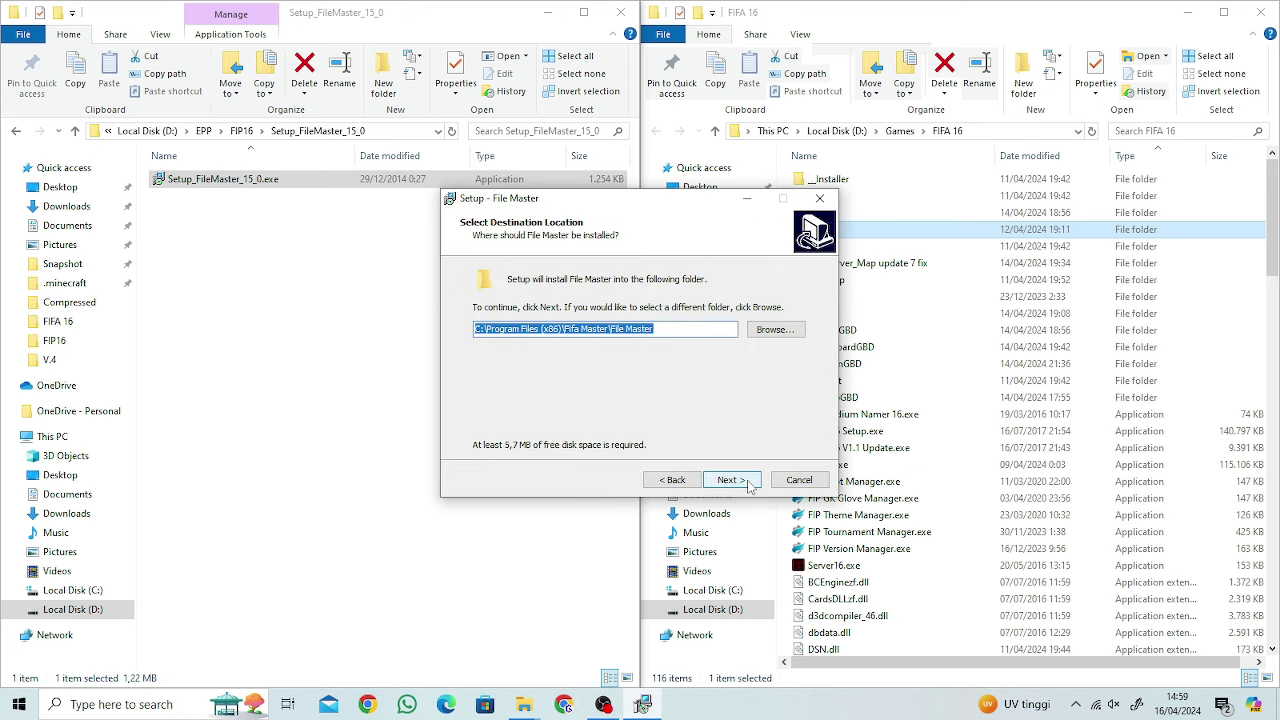
{"action": "left_click", "coordinate": [746, 481]}
{"action": "left_click", "coordinate": [746, 481]}
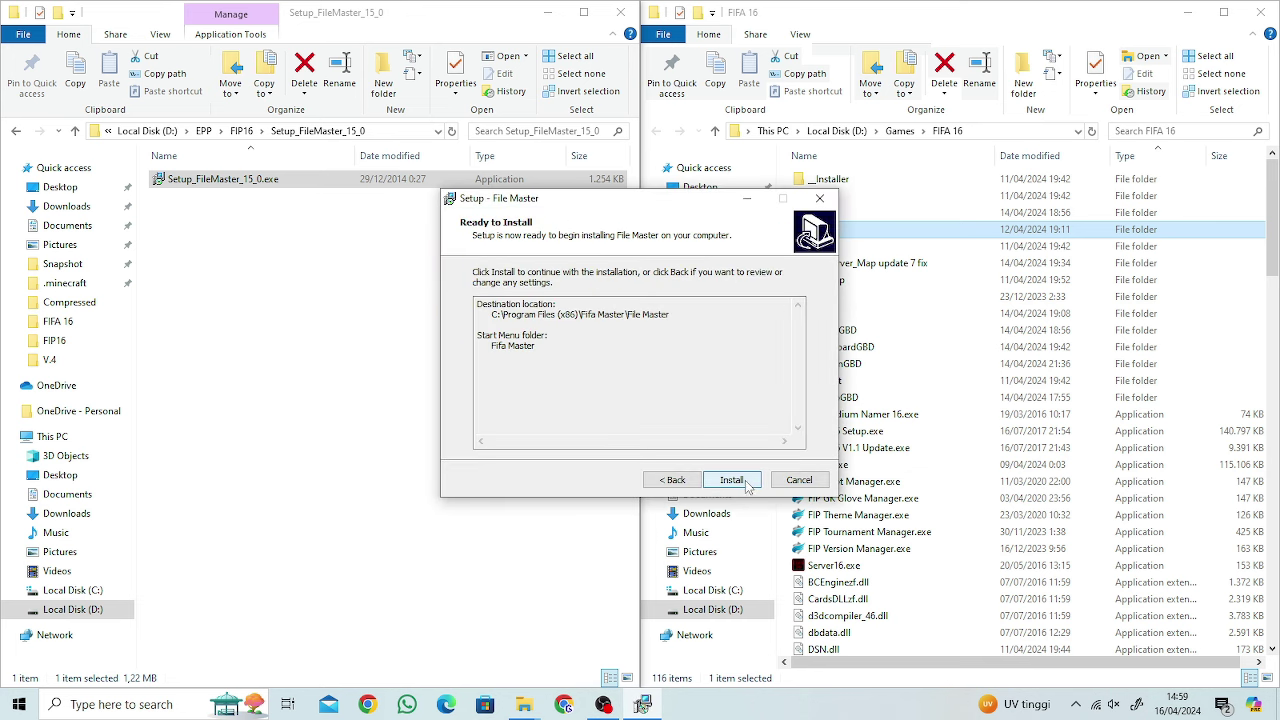
{"action": "left_click", "coordinate": [746, 483]}
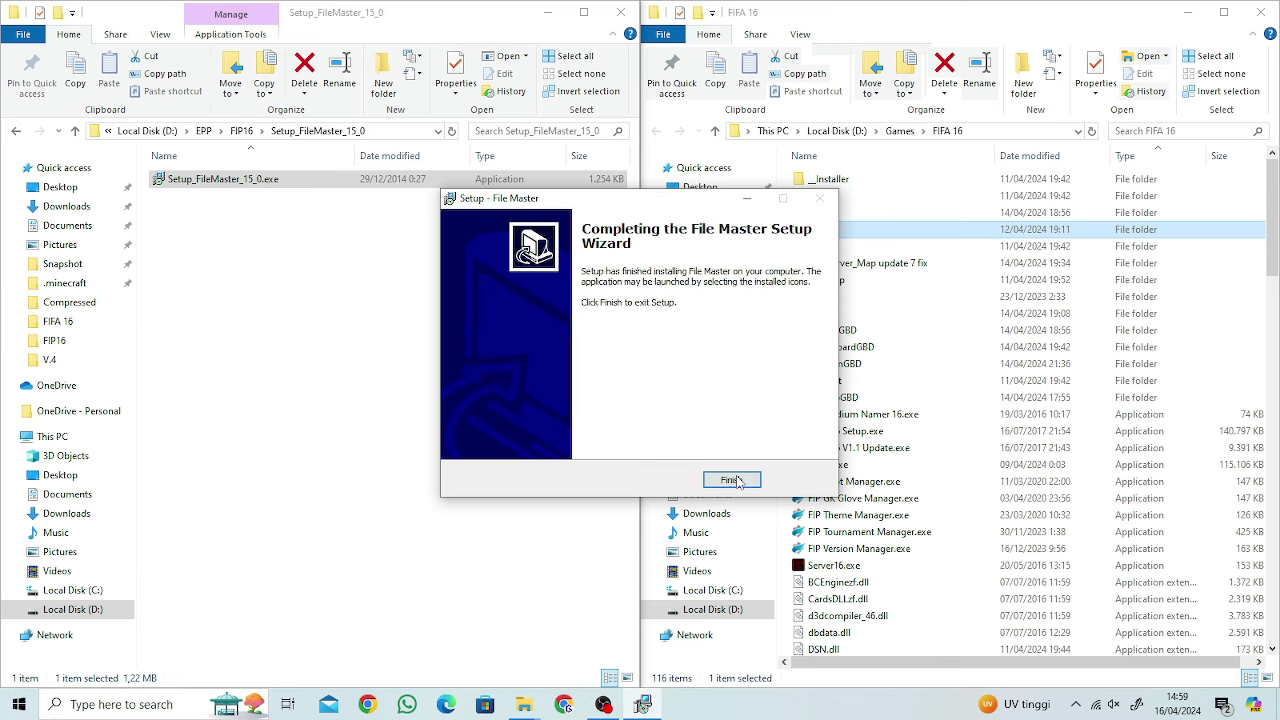
{"action": "left_click", "coordinate": [731, 480]}
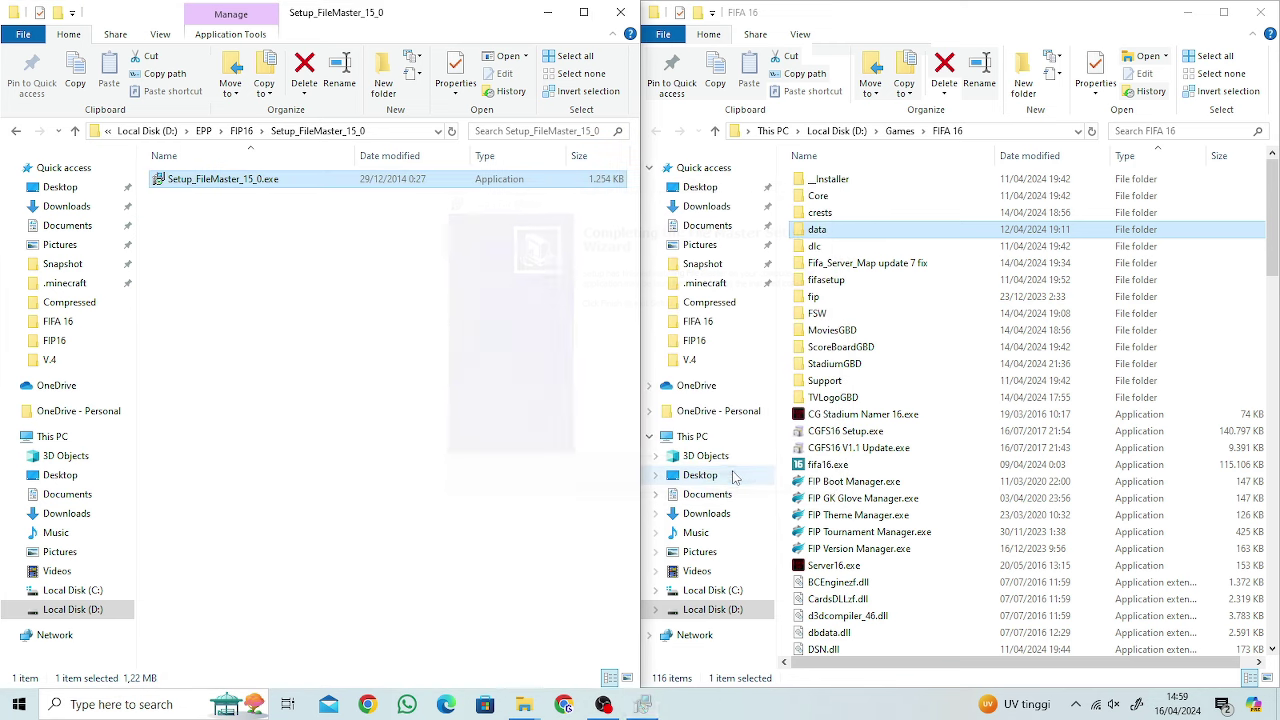
- Launch File Master from the desktop and bring its window in front of the restored folder windows
{"action": "left_click", "coordinate": [547, 12]}
{"action": "left_click", "coordinate": [1187, 12]}
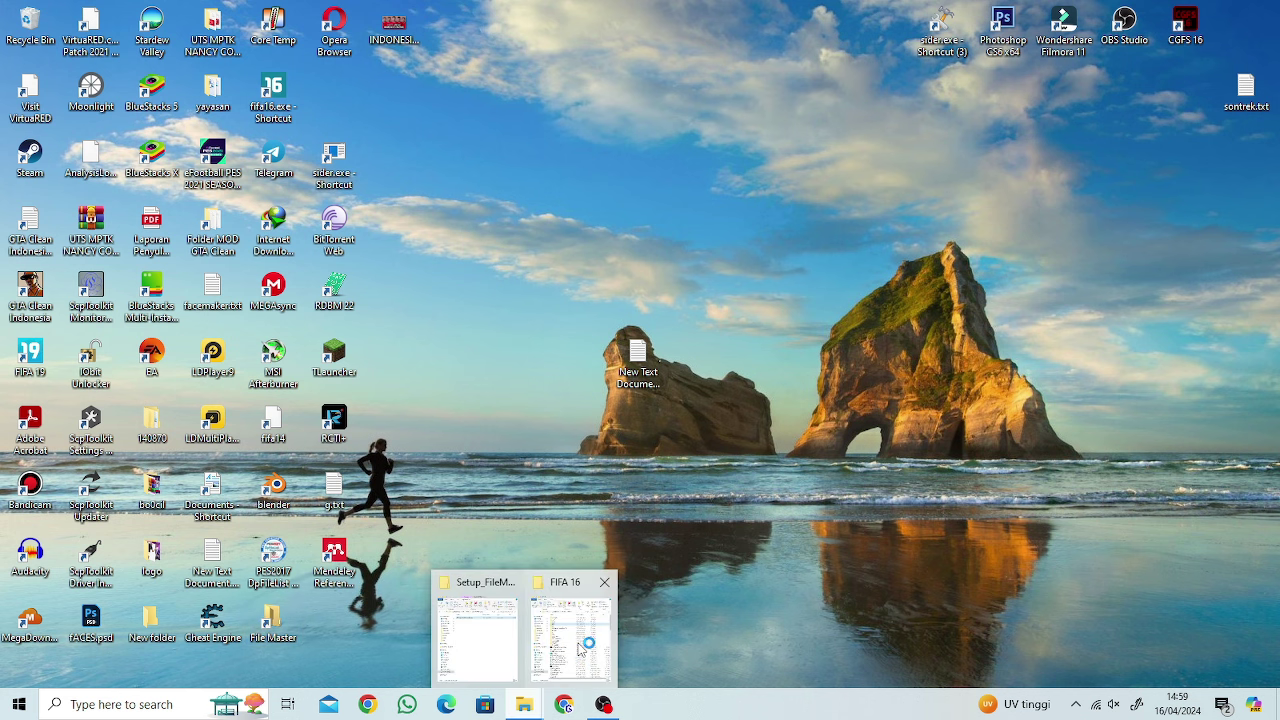
{"action": "left_click", "coordinate": [570, 630]}
{"action": "left_click", "coordinate": [443, 663]}
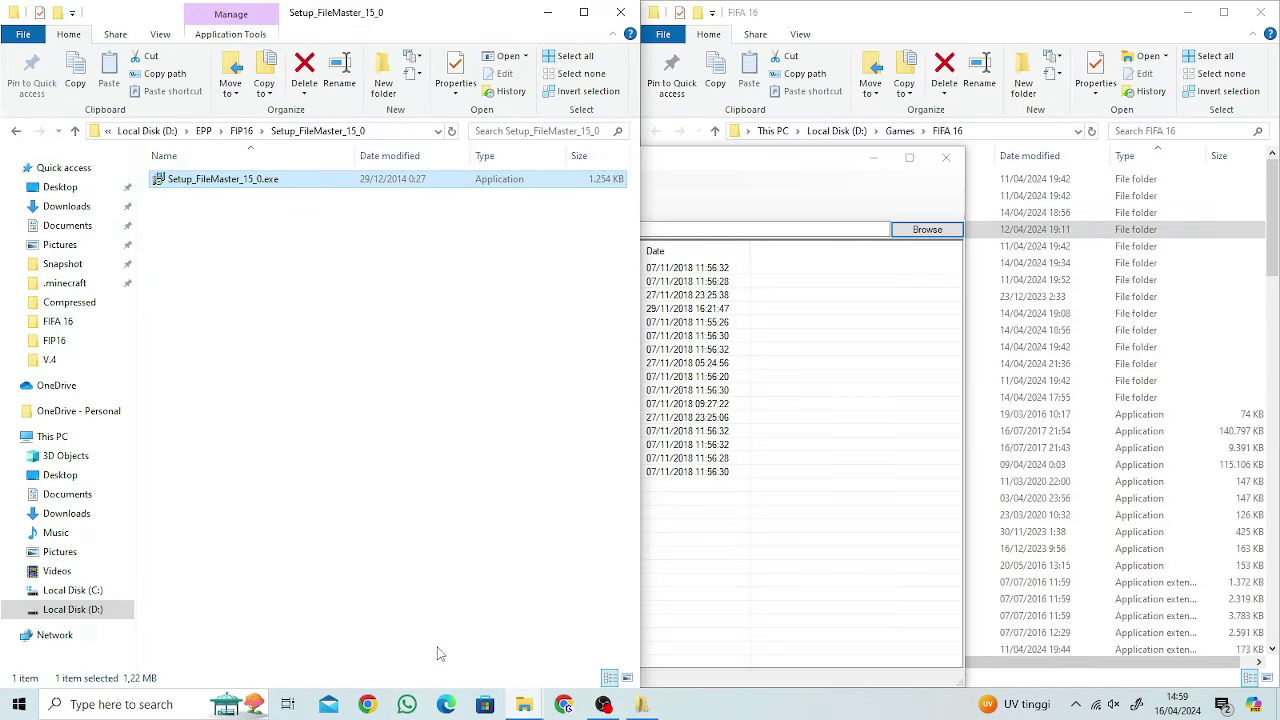
{"action": "left_click", "coordinate": [897, 533]}
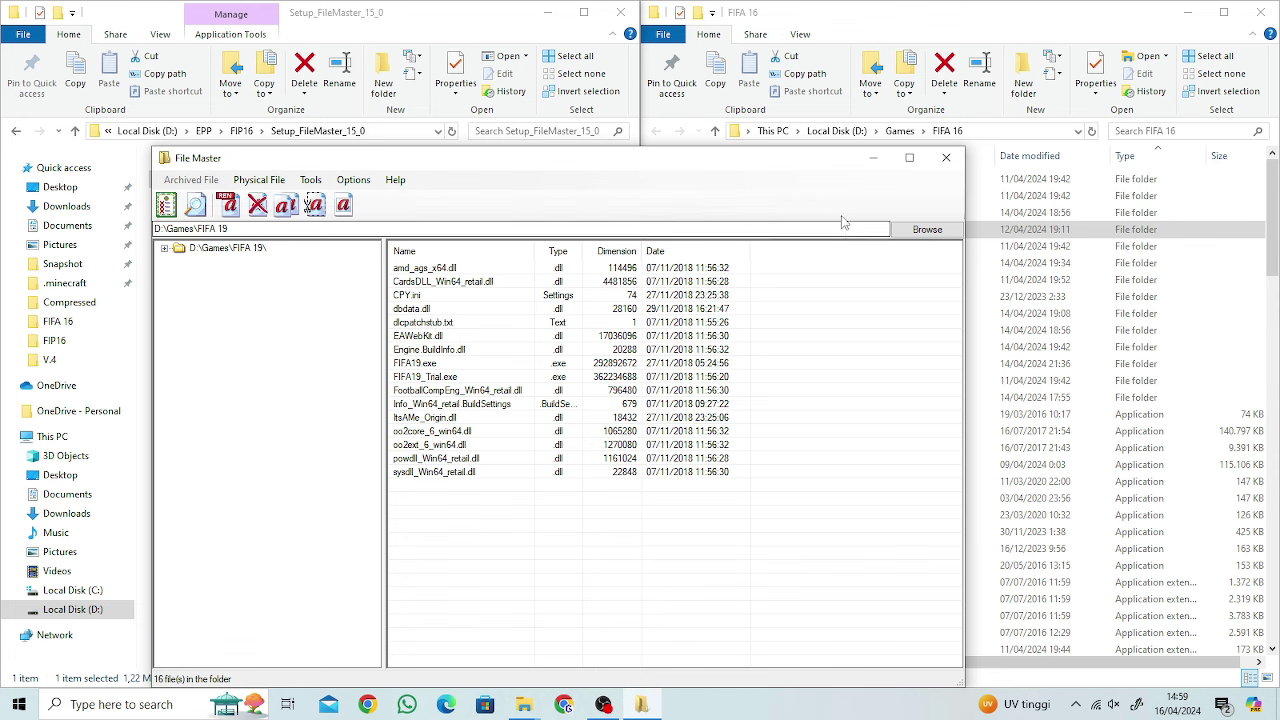
- Set File Master's root folder to D:\Games\FIFA 16
{"action": "left_click", "coordinate": [927, 229]}
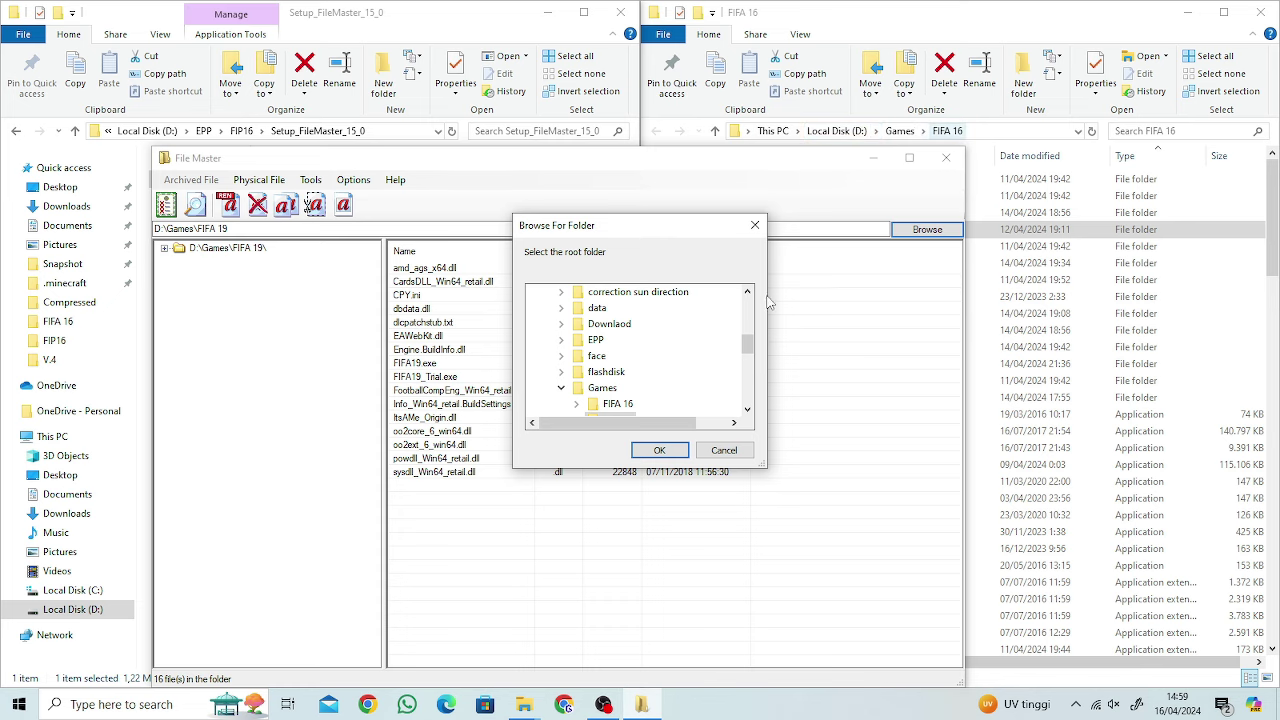
{"action": "double_click", "coordinate": [618, 403]}
{"action": "left_click", "coordinate": [662, 447]}
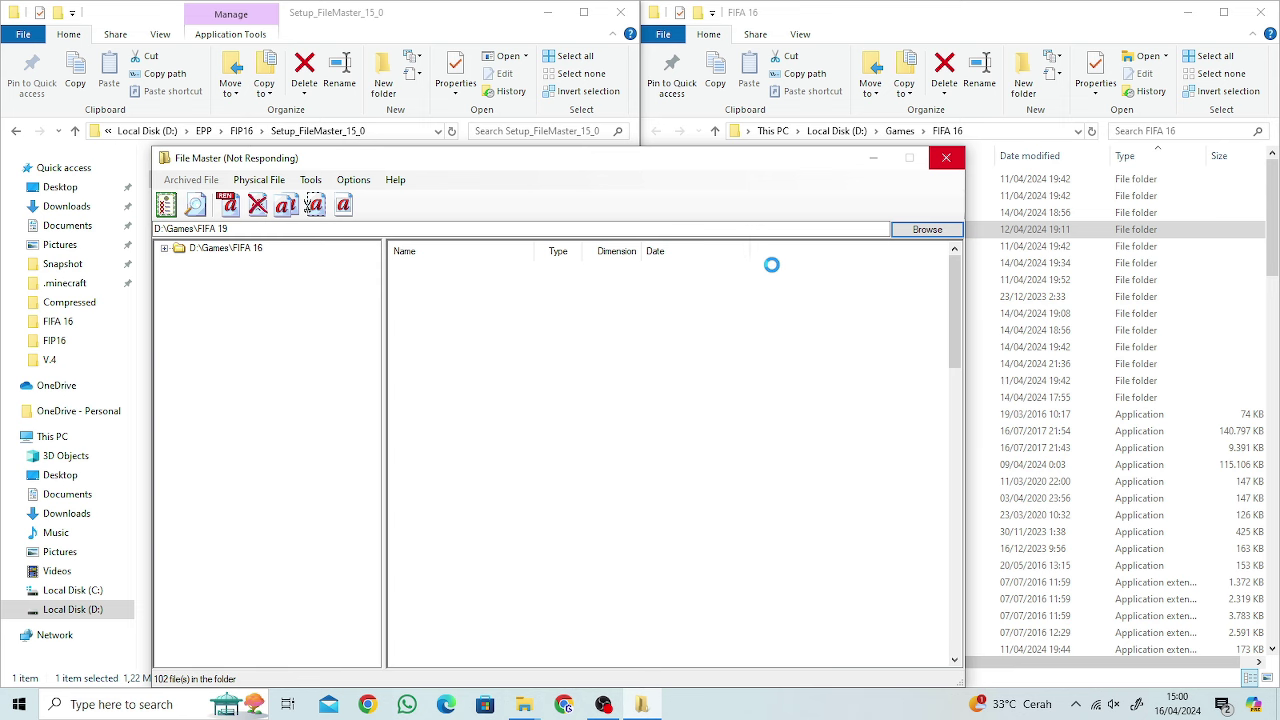
{"action": "left_click", "coordinate": [603, 704]}
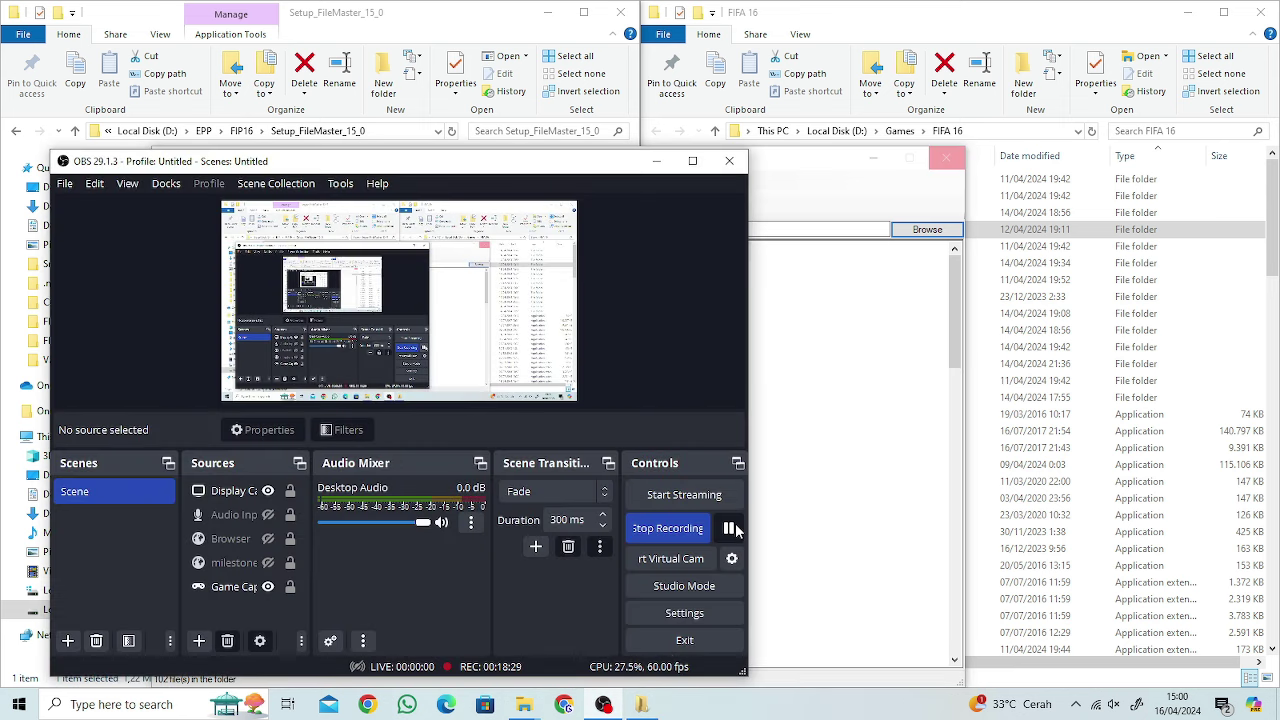
{"action": "left_click", "coordinate": [863, 485]}
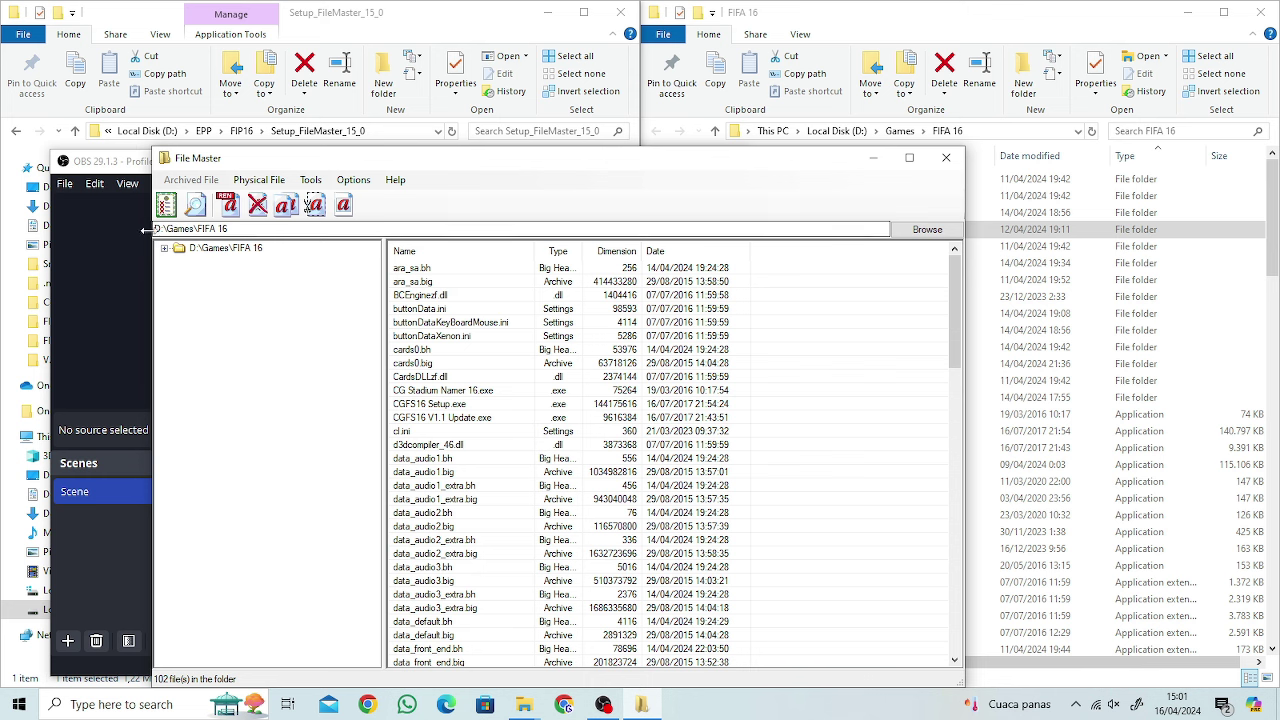
- Regenerate the BH files for D:\Games\FIFA 16 with Regenerate Bh, and close File Master
{"action": "left_click_drag", "start_coordinate": [153, 229], "coordinate": [538, 211]}
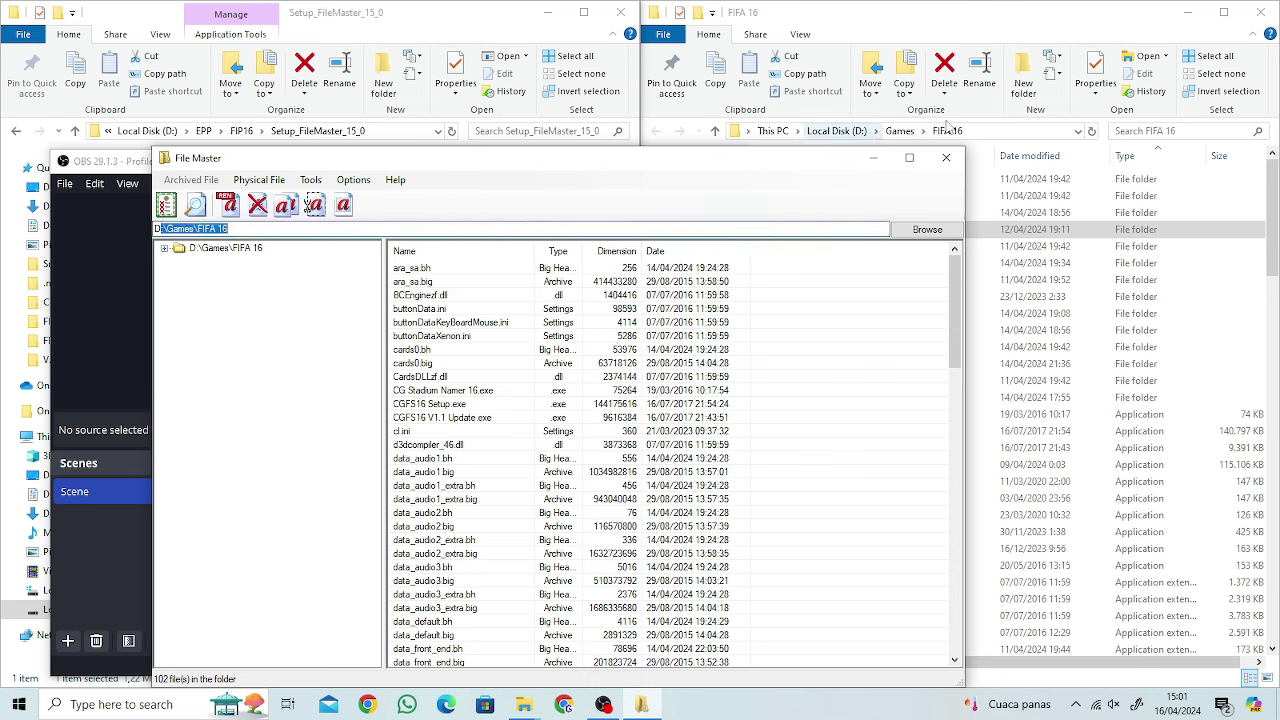
{"action": "left_click", "coordinate": [240, 248]}
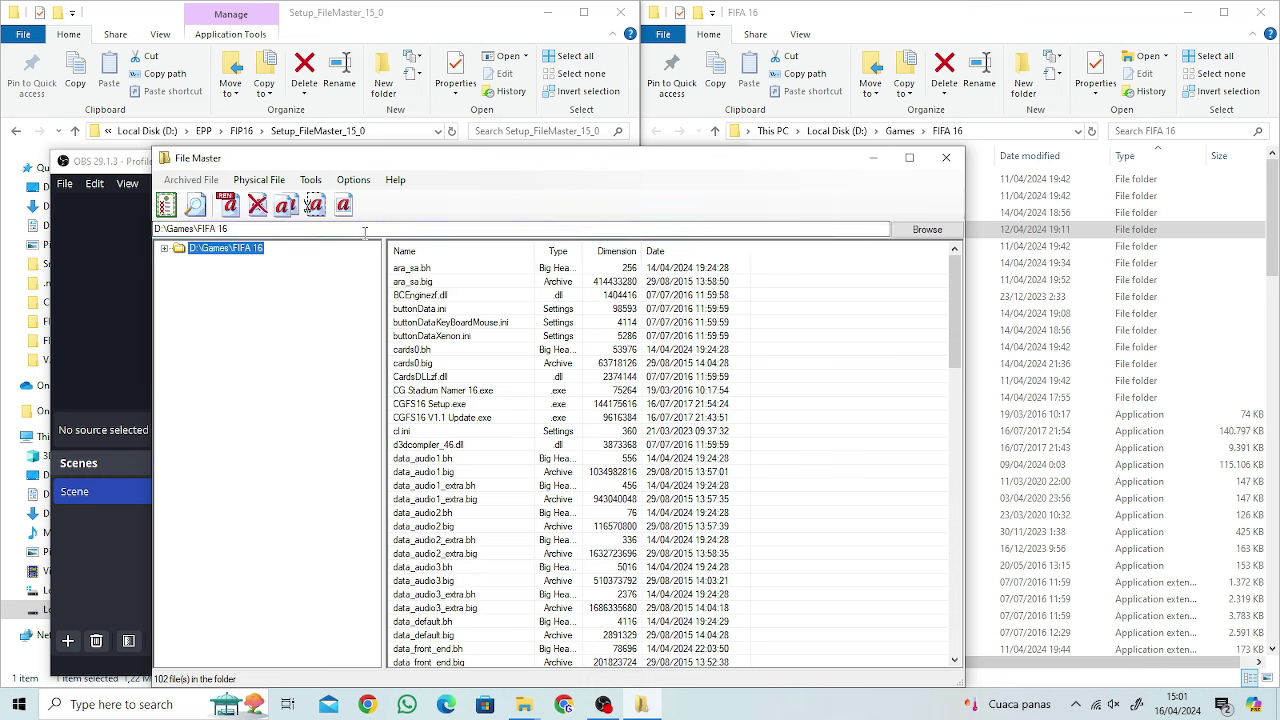
{"action": "left_click", "coordinate": [310, 180]}
{"action": "left_click", "coordinate": [310, 180]}
{"action": "left_click", "coordinate": [310, 180]}
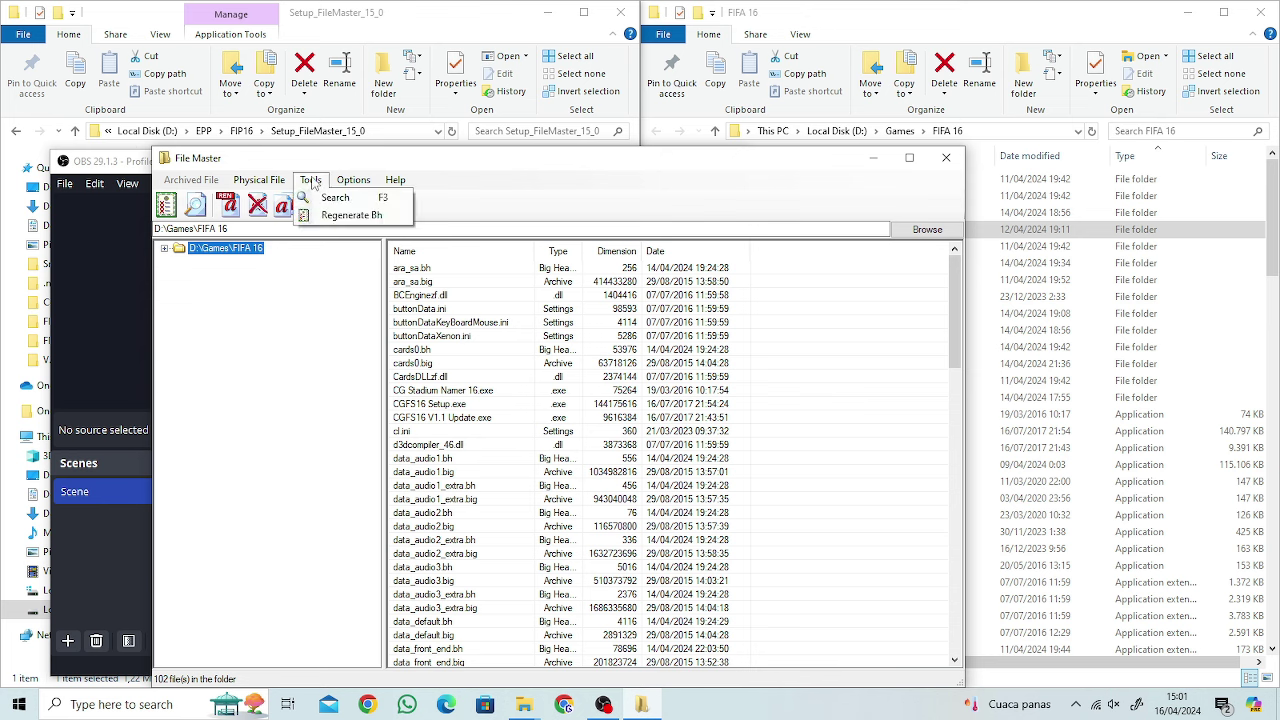
{"action": "left_click", "coordinate": [363, 220]}
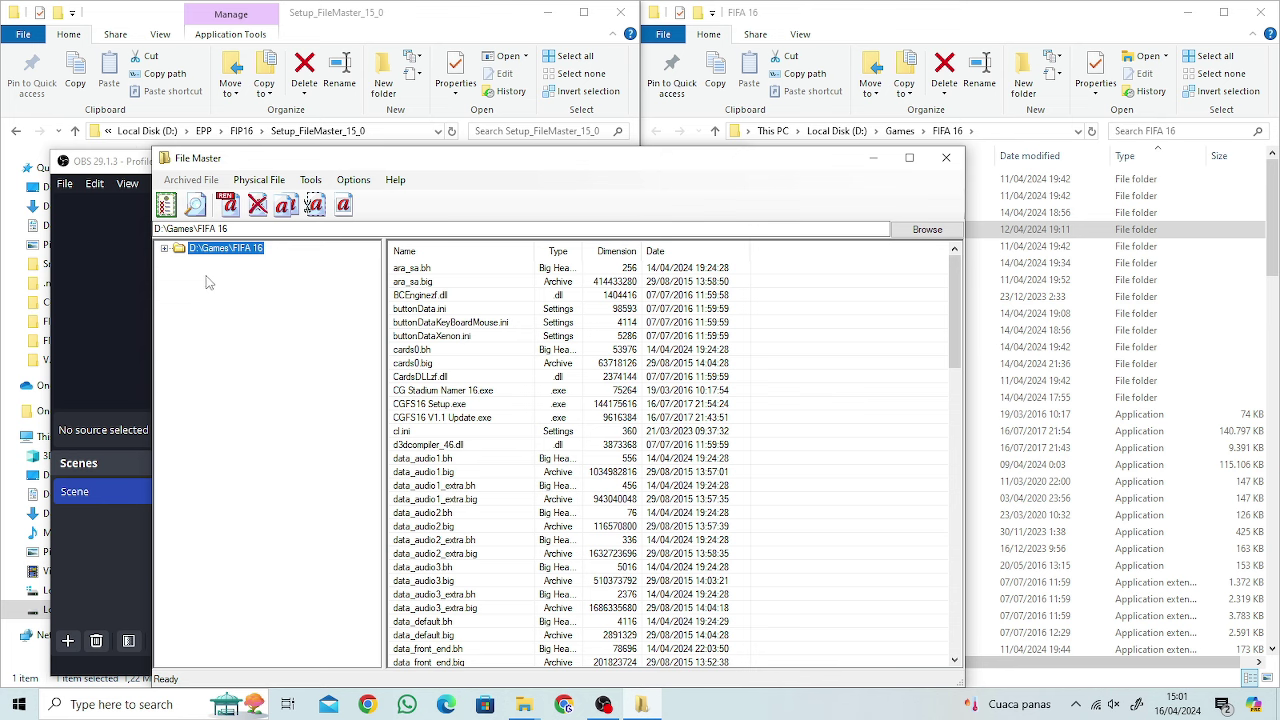
{"action": "left_click", "coordinate": [484, 352]}
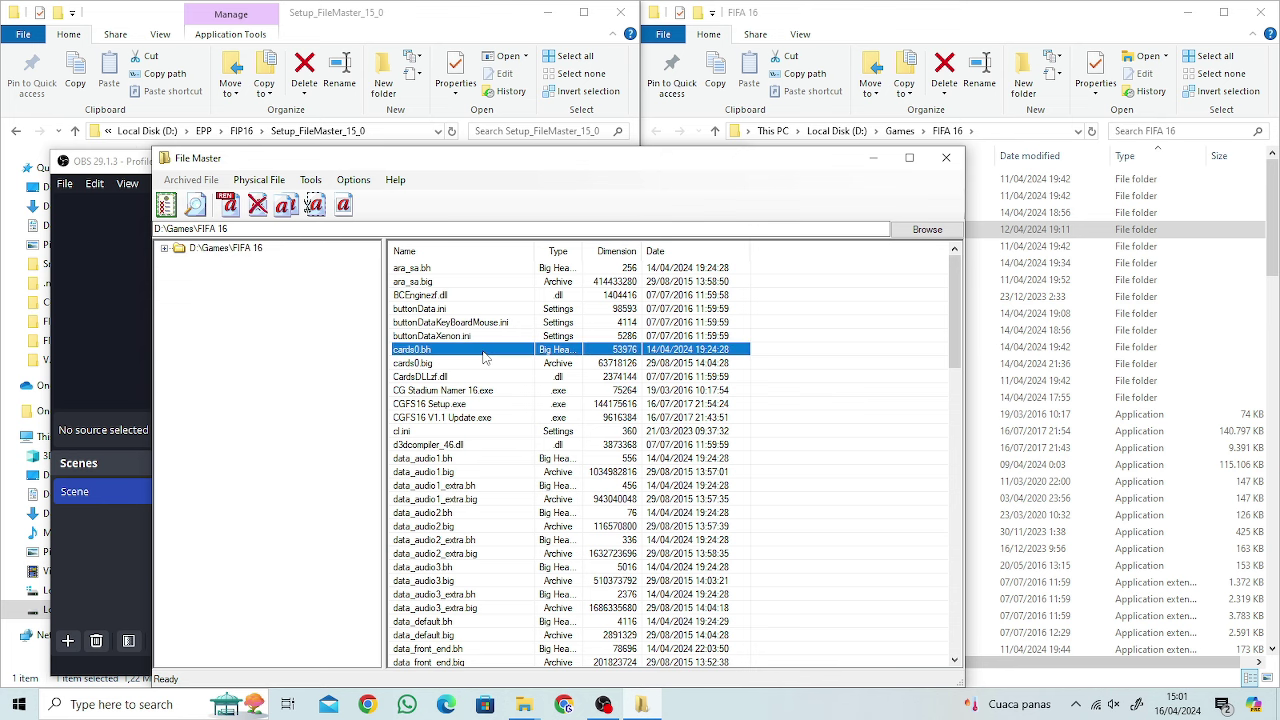
{"action": "left_click", "coordinate": [945, 157]}
- Open FIP Version Manager.exe from the FIFA 16 game folder
{"action": "left_click", "coordinate": [839, 6]}
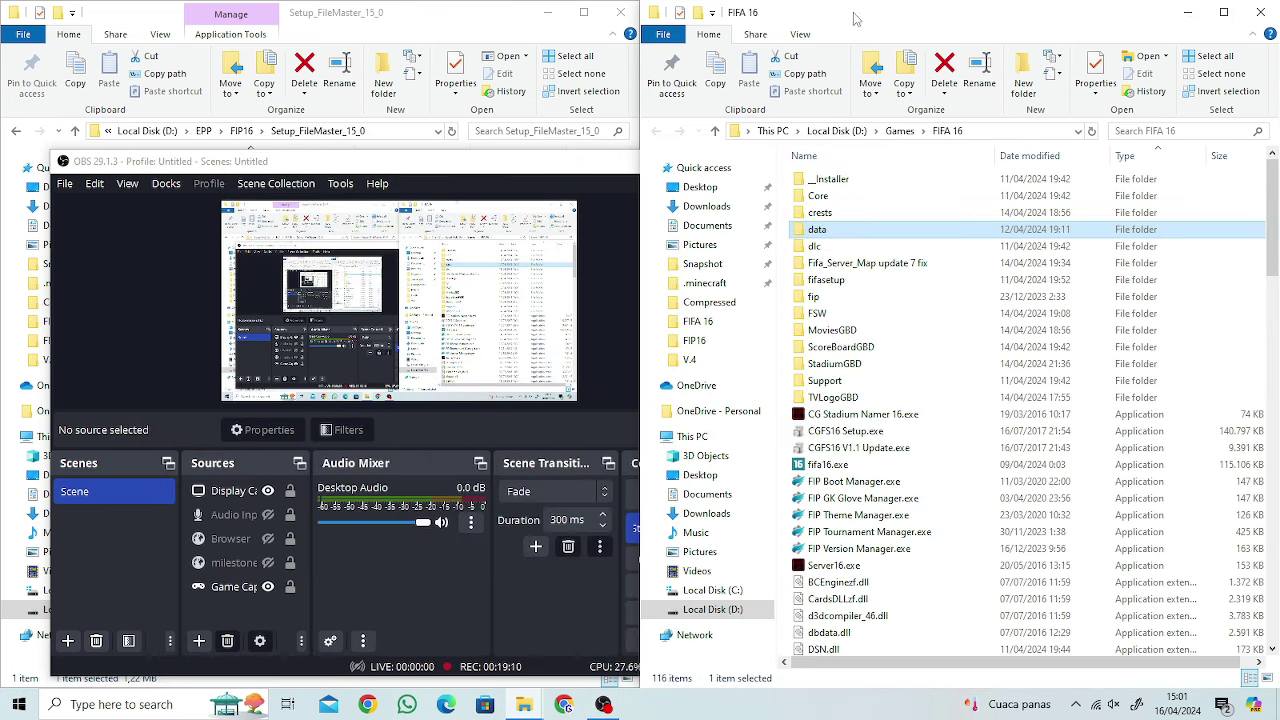
{"action": "left_click", "coordinate": [498, 166]}
{"action": "left_click", "coordinate": [653, 161]}
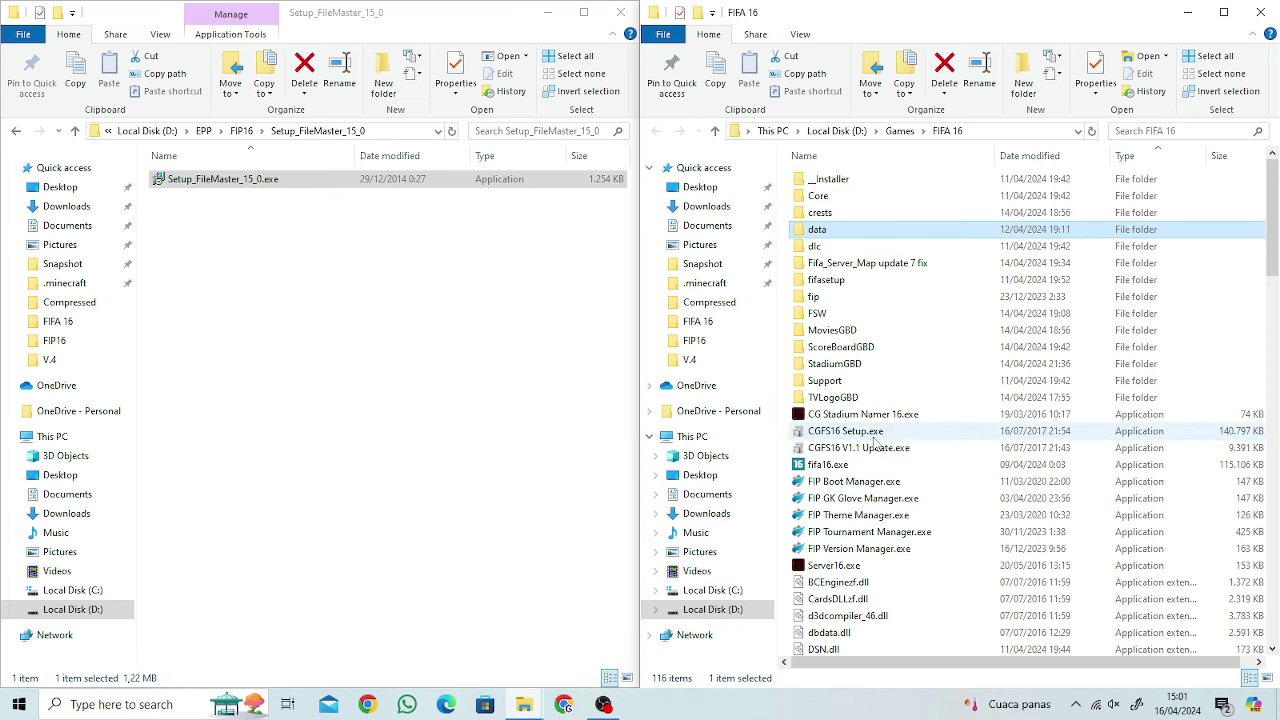
{"action": "scroll", "coordinate": [886, 470], "scroll_direction": "down", "scroll_amount": 3}
{"action": "left_click", "coordinate": [822, 410]}
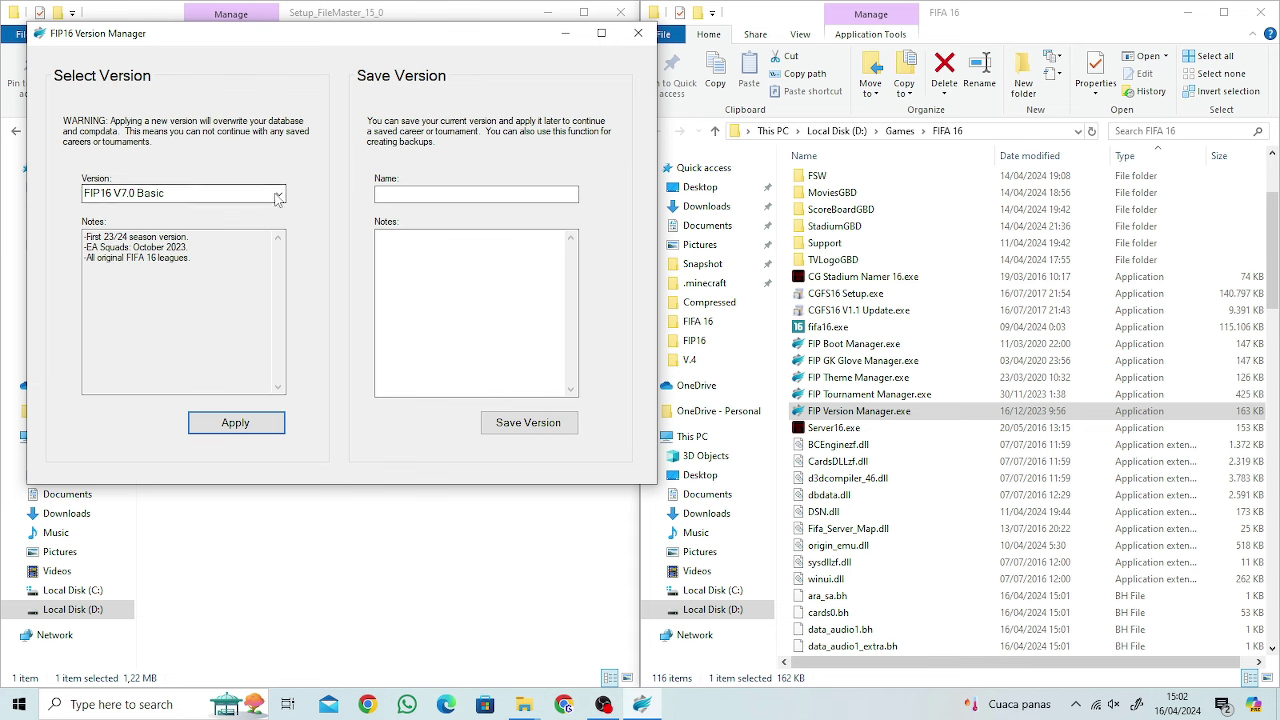
- Choose the FIP16 V7.1 UEFA A version in the Version Manager, apply it and confirm the installation
{"action": "left_click", "coordinate": [278, 195]}
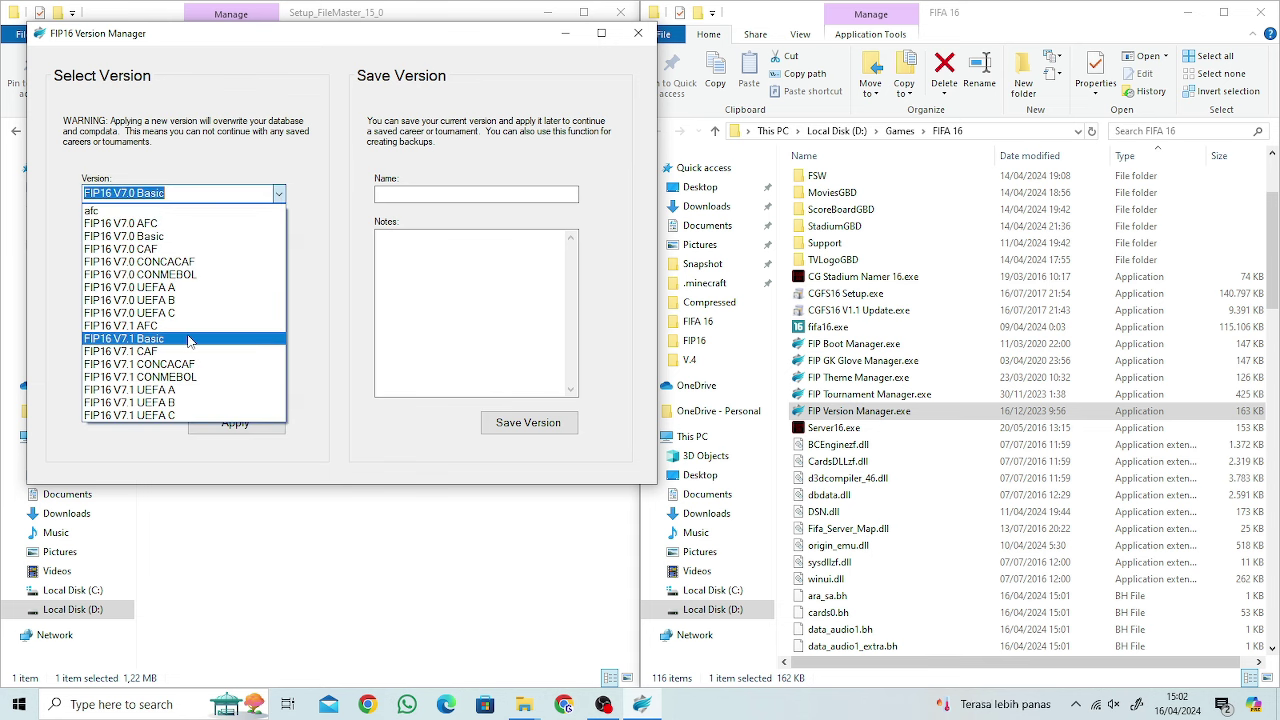
{"action": "left_click", "coordinate": [184, 390]}
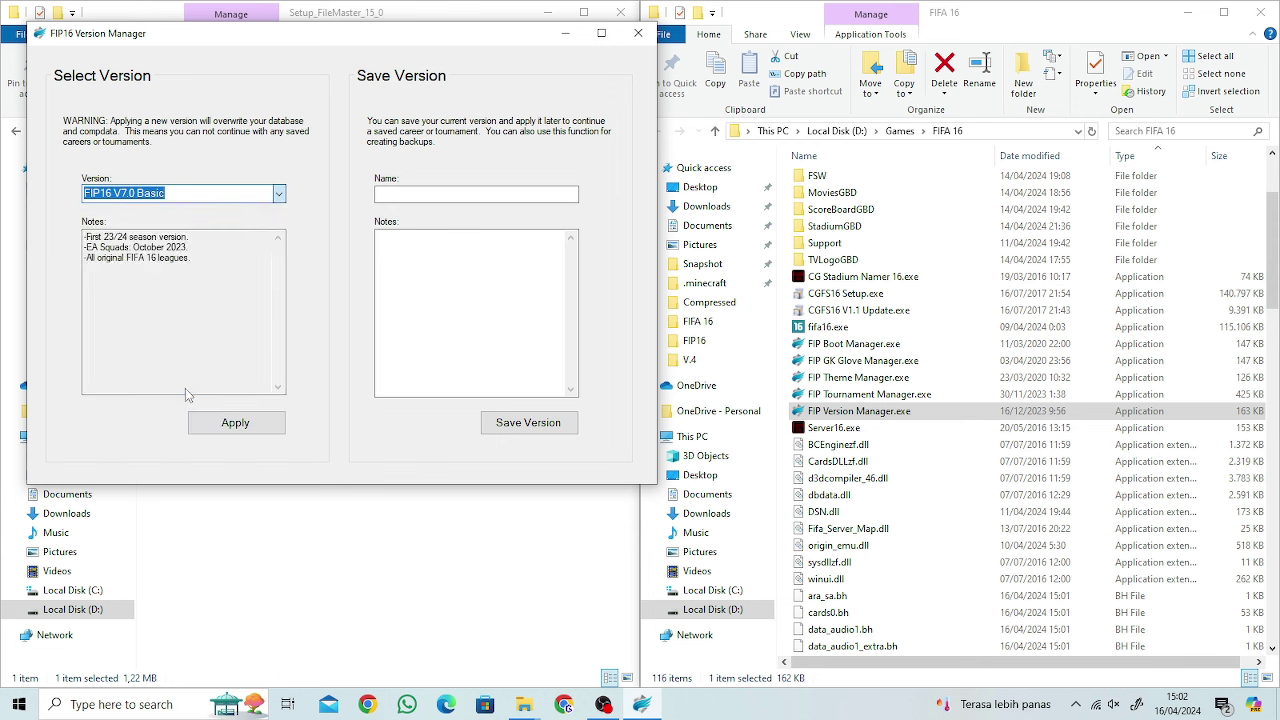
{"action": "left_click", "coordinate": [224, 424]}
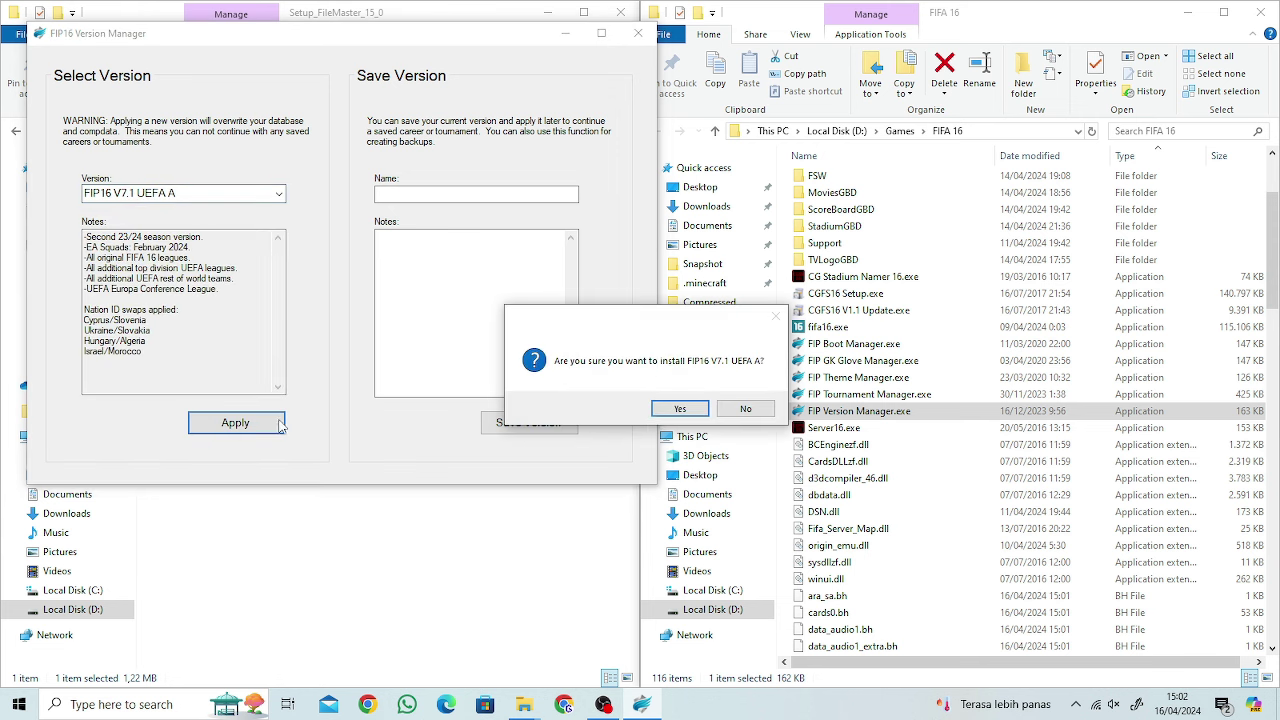
{"action": "left_click", "coordinate": [680, 406]}
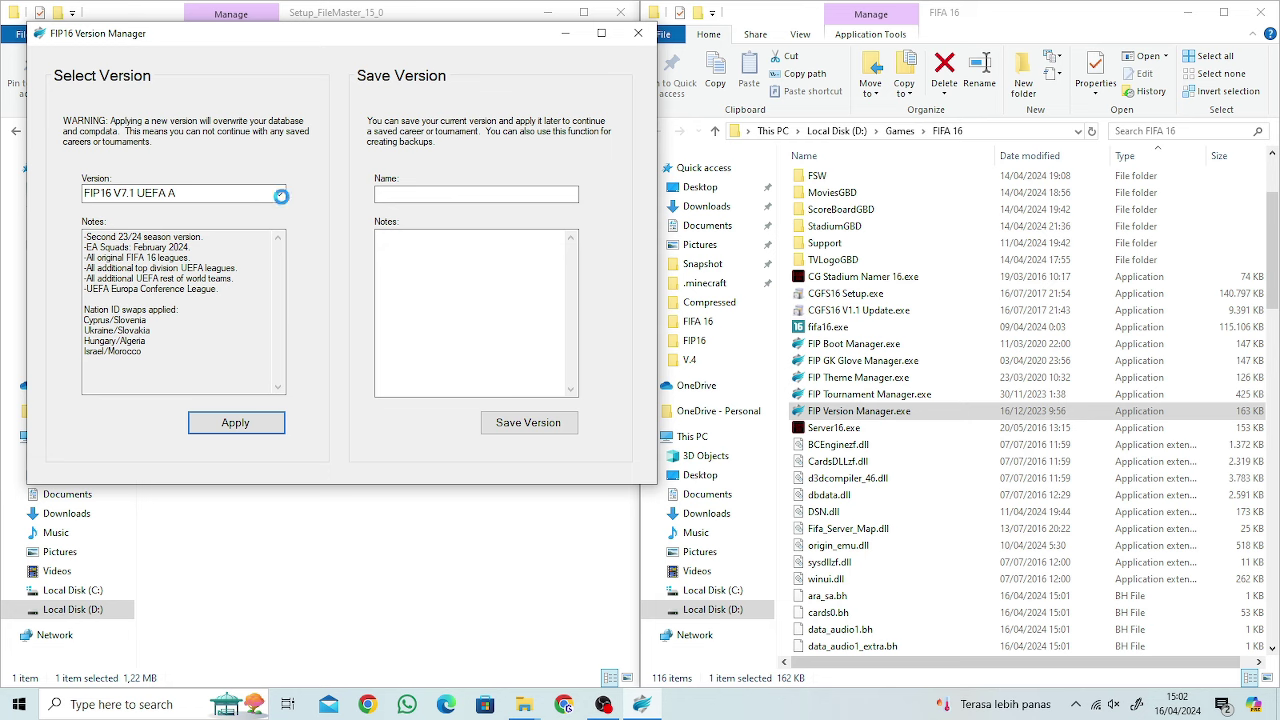
- Close the Version Manager, and install the career mode compdata for the default tournaments with FIP Tournament Manager.exe
{"action": "left_click", "coordinate": [692, 410]}
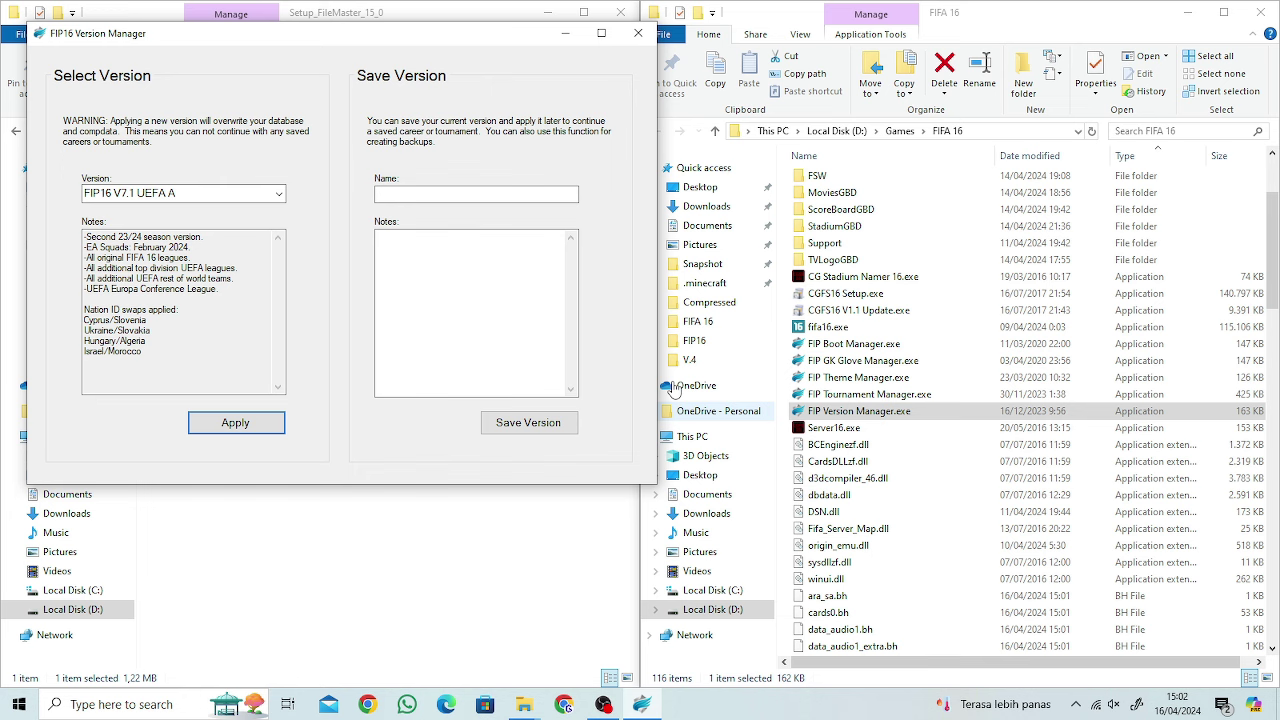
{"action": "left_click", "coordinate": [638, 33]}
{"action": "double_click", "coordinate": [875, 396]}
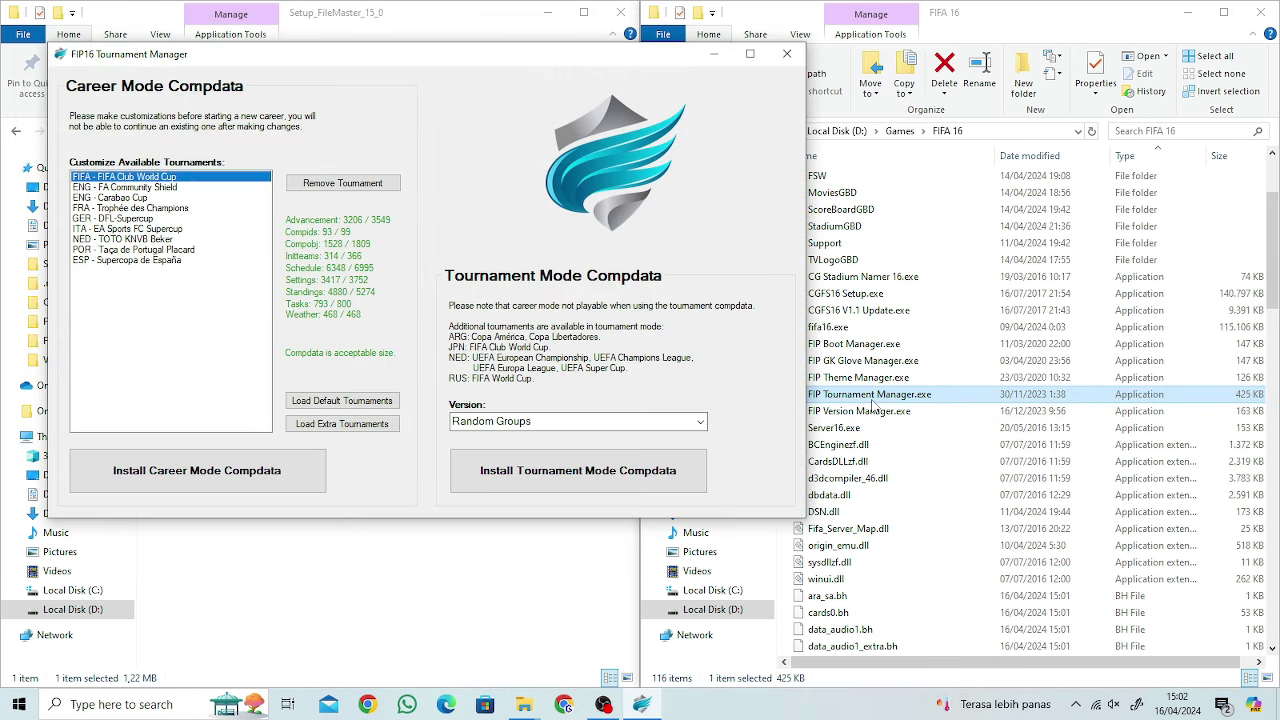
{"action": "left_click", "coordinate": [252, 462]}
{"action": "left_click", "coordinate": [661, 406]}
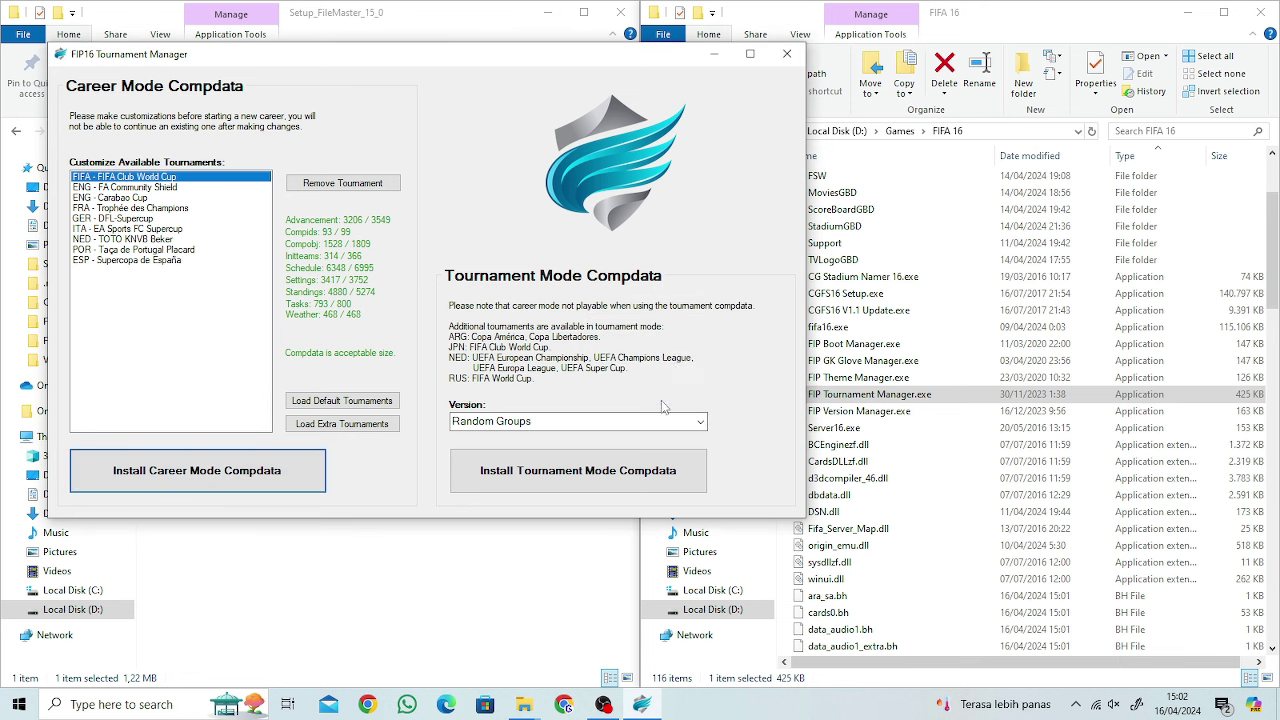
{"action": "left_click", "coordinate": [787, 54]}
- Install the FIP16 V3 Salah theme with FIP Theme Manager.exe, and close the Theme Manager
{"action": "left_click", "coordinate": [873, 380]}
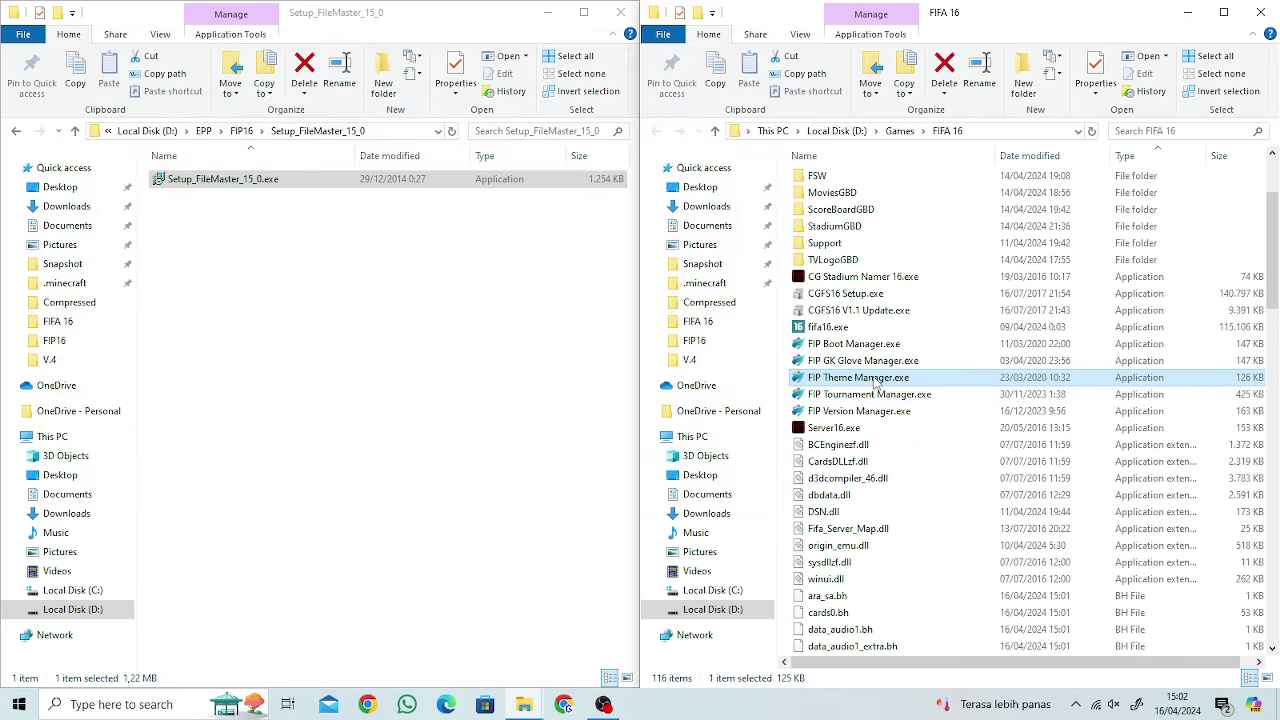
{"action": "double_click", "coordinate": [873, 380]}
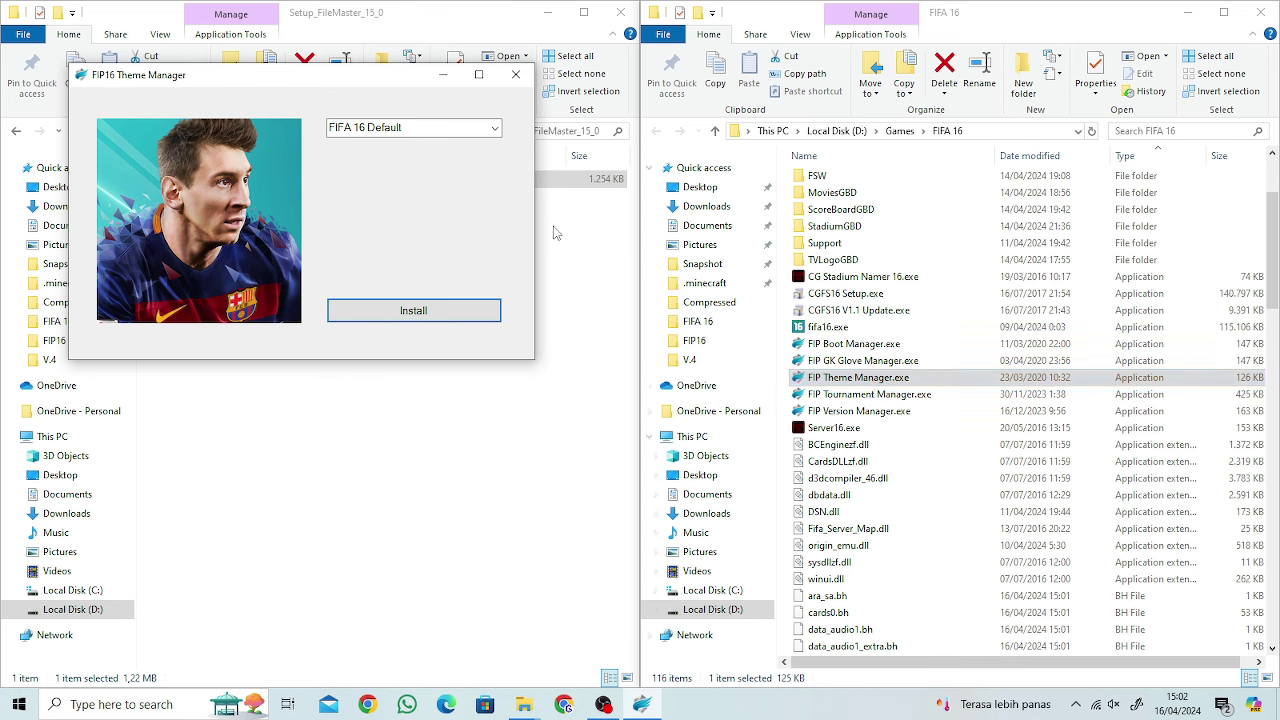
{"action": "left_click", "coordinate": [495, 128]}
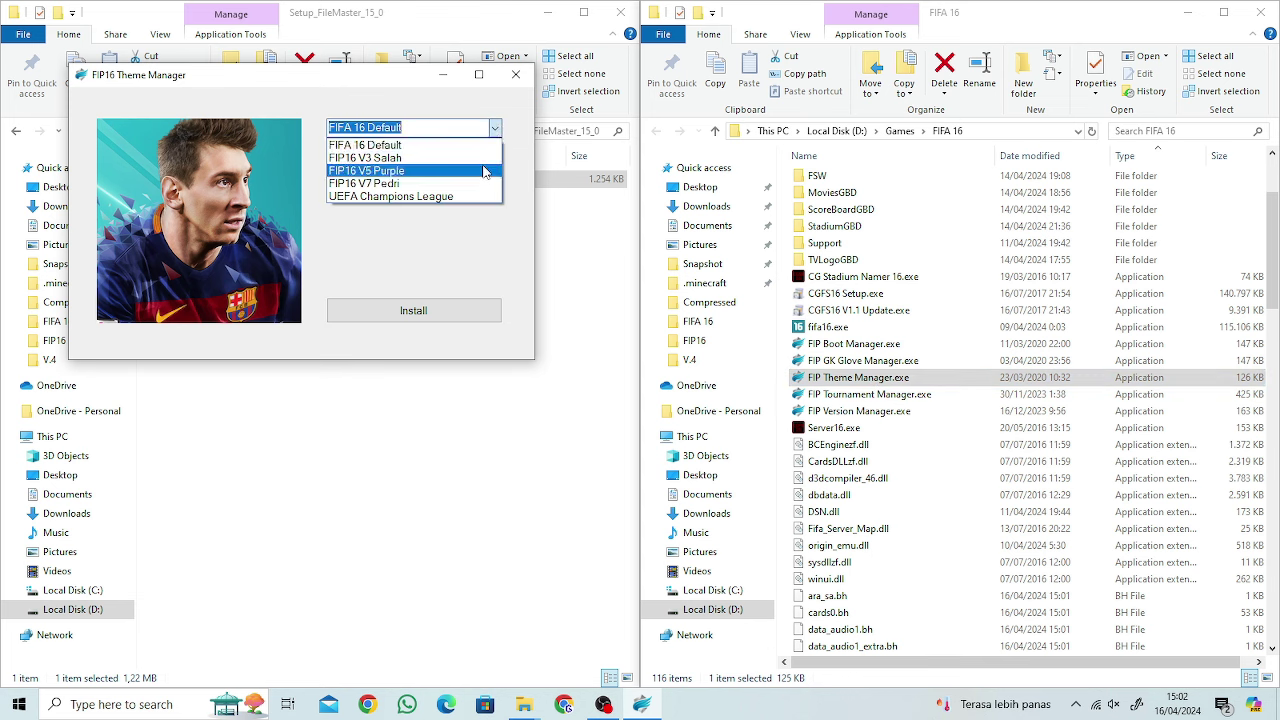
{"action": "left_click", "coordinate": [482, 170]}
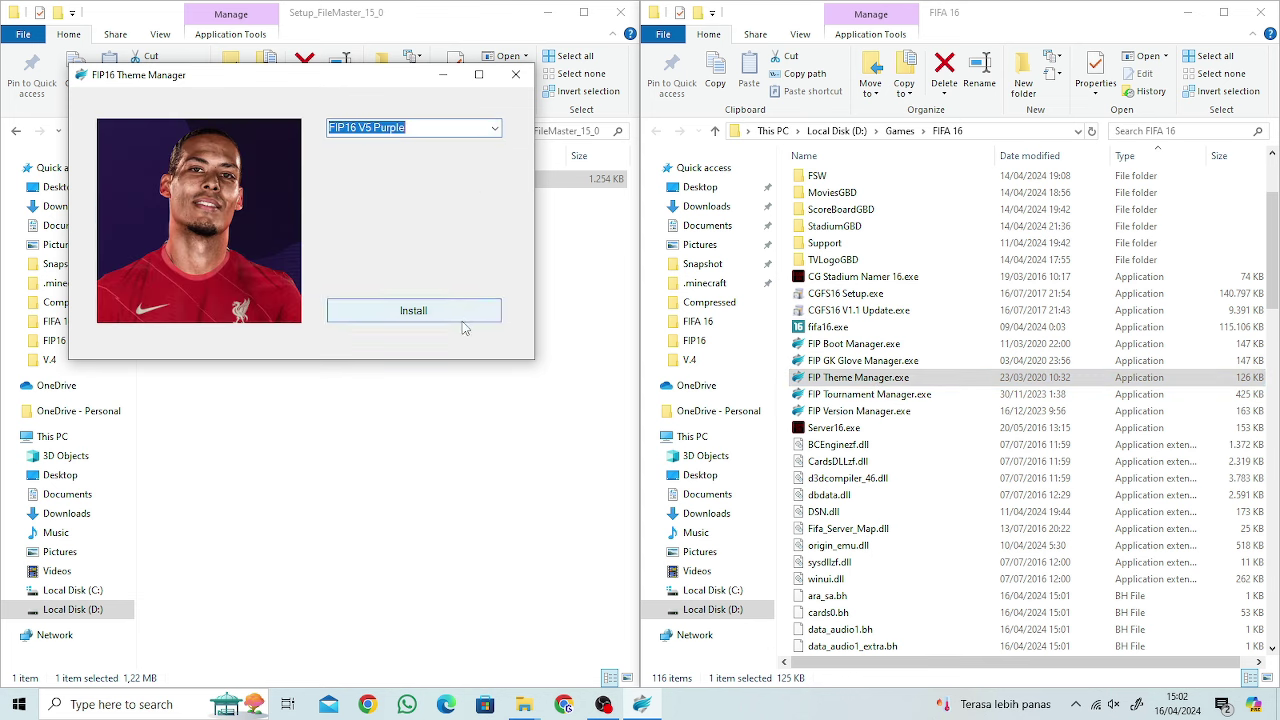
{"action": "left_click", "coordinate": [495, 128]}
{"action": "left_click", "coordinate": [455, 156]}
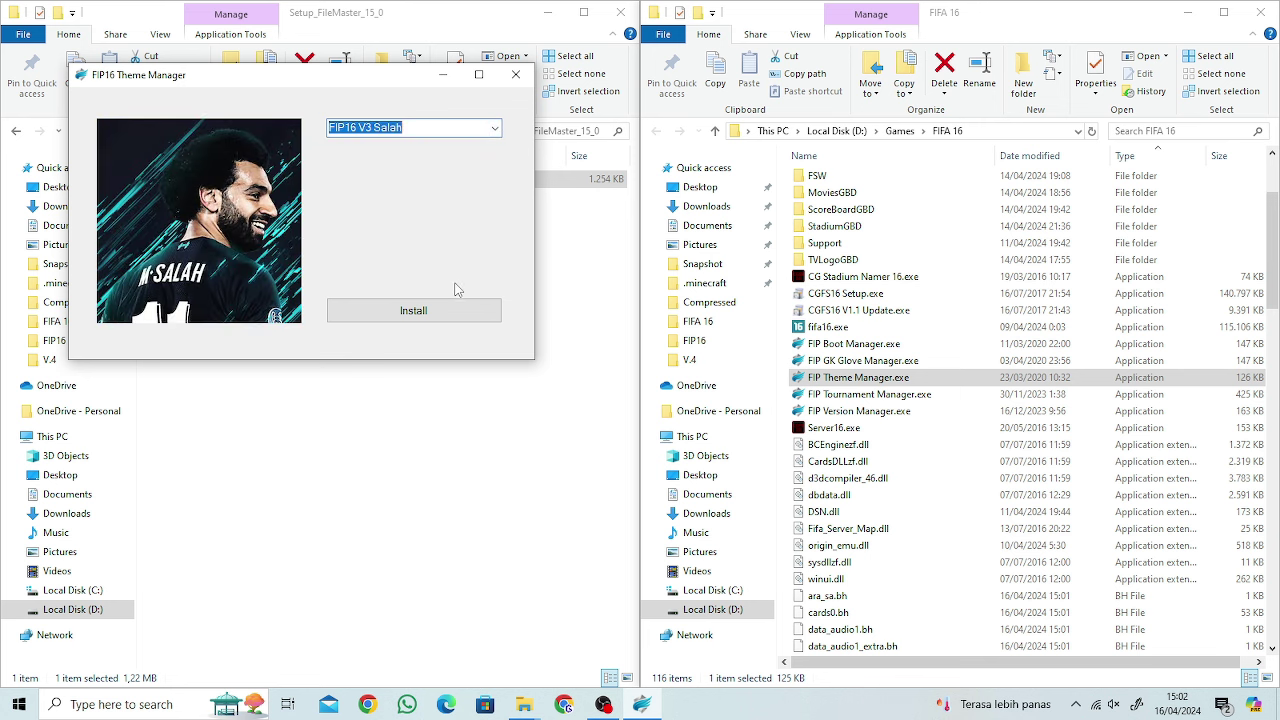
{"action": "left_click", "coordinate": [457, 313]}
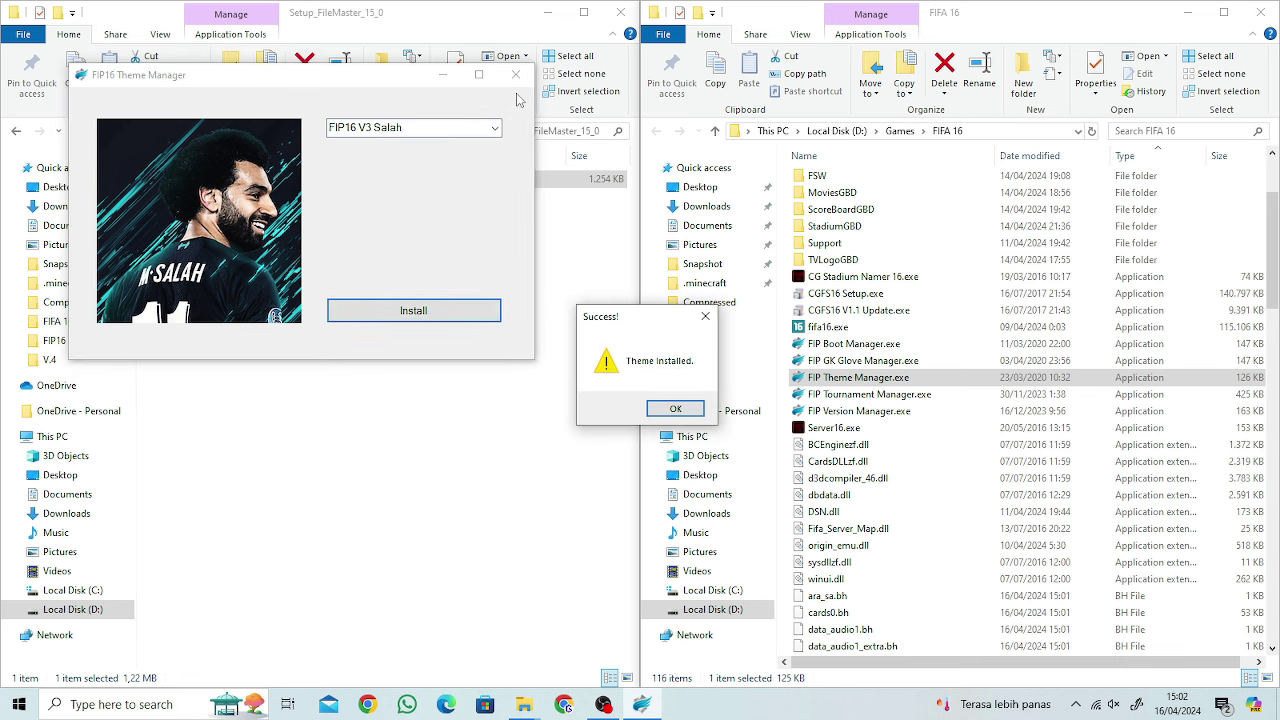
{"action": "left_click", "coordinate": [678, 409]}
{"action": "left_click", "coordinate": [515, 74]}
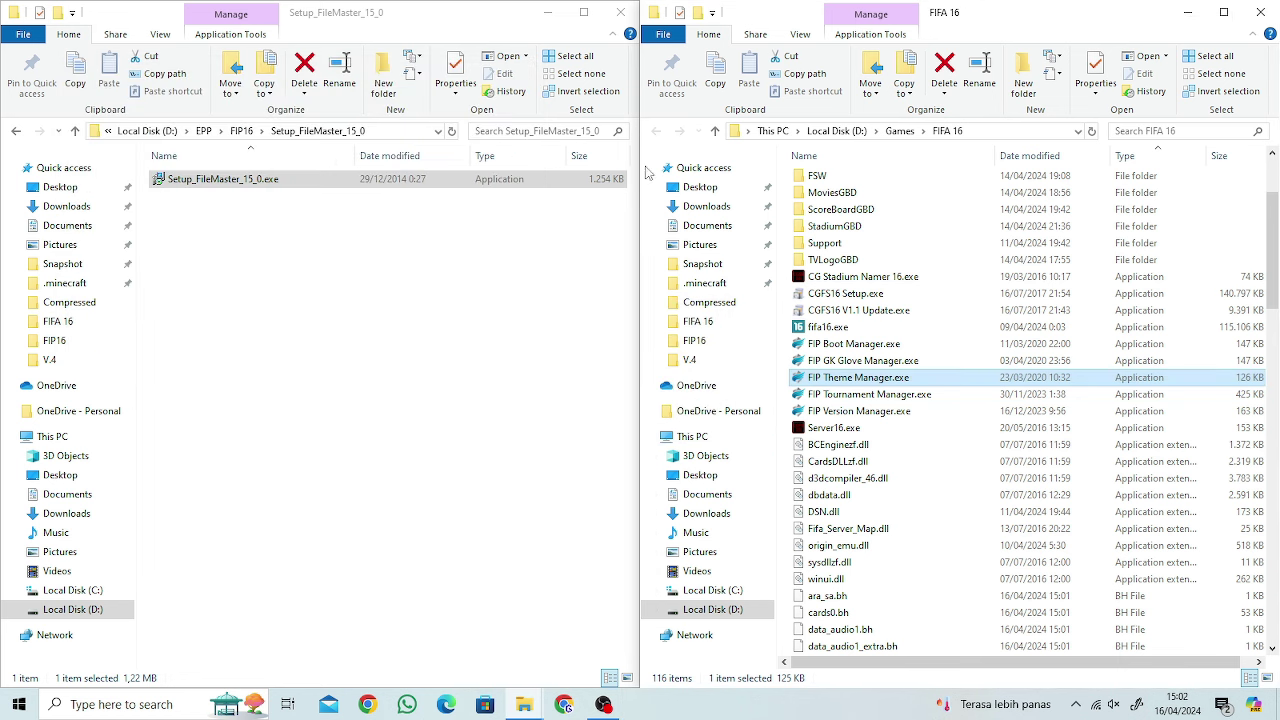
- Look through the goalkeepers and available gloves in FIP GK Glove Manager.exe without assigning any
{"action": "left_click", "coordinate": [868, 360]}
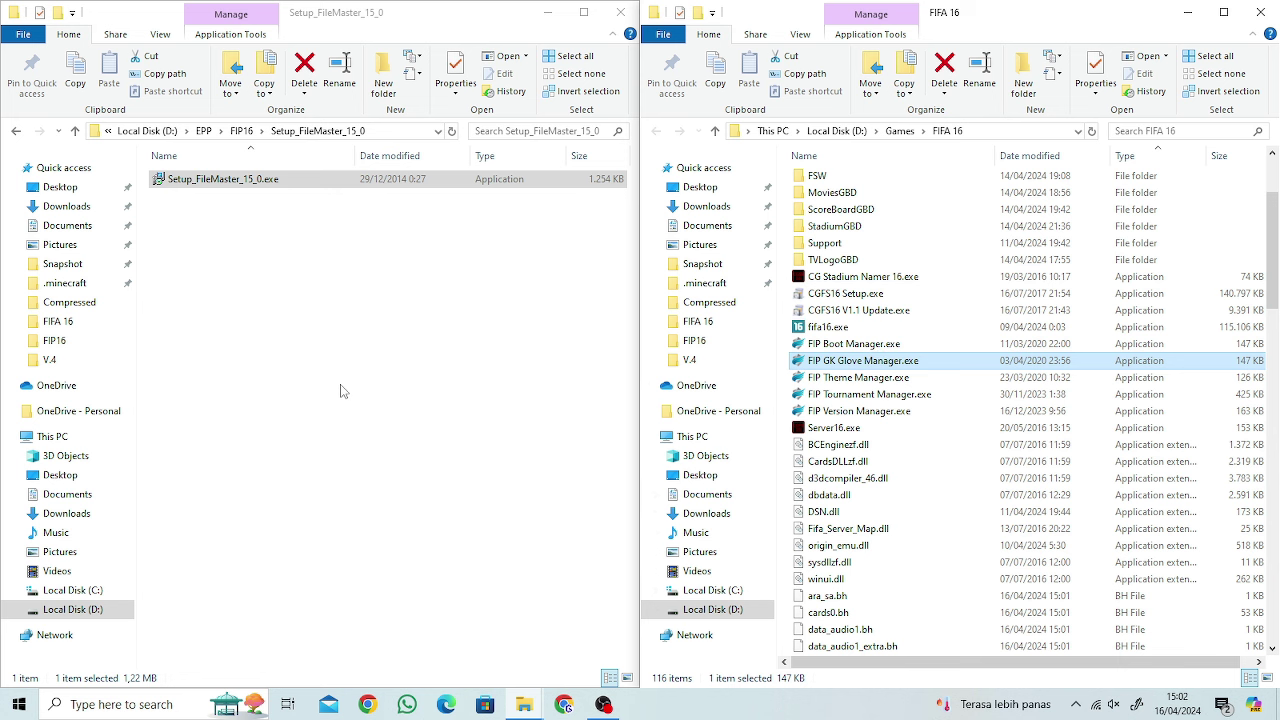
{"action": "key", "text": "Return"}
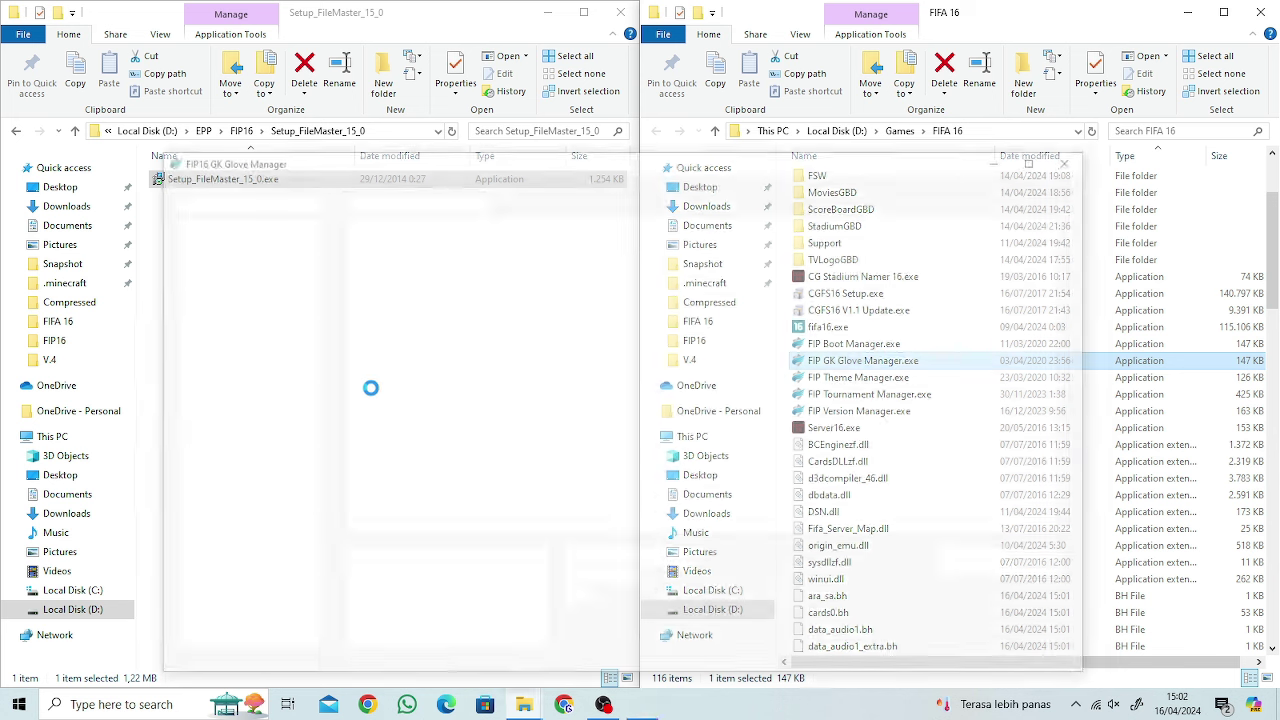
{"action": "scroll", "coordinate": [213, 372], "scroll_direction": "down", "scroll_amount": 2}
{"action": "scroll", "coordinate": [245, 430], "scroll_direction": "down", "scroll_amount": 6}
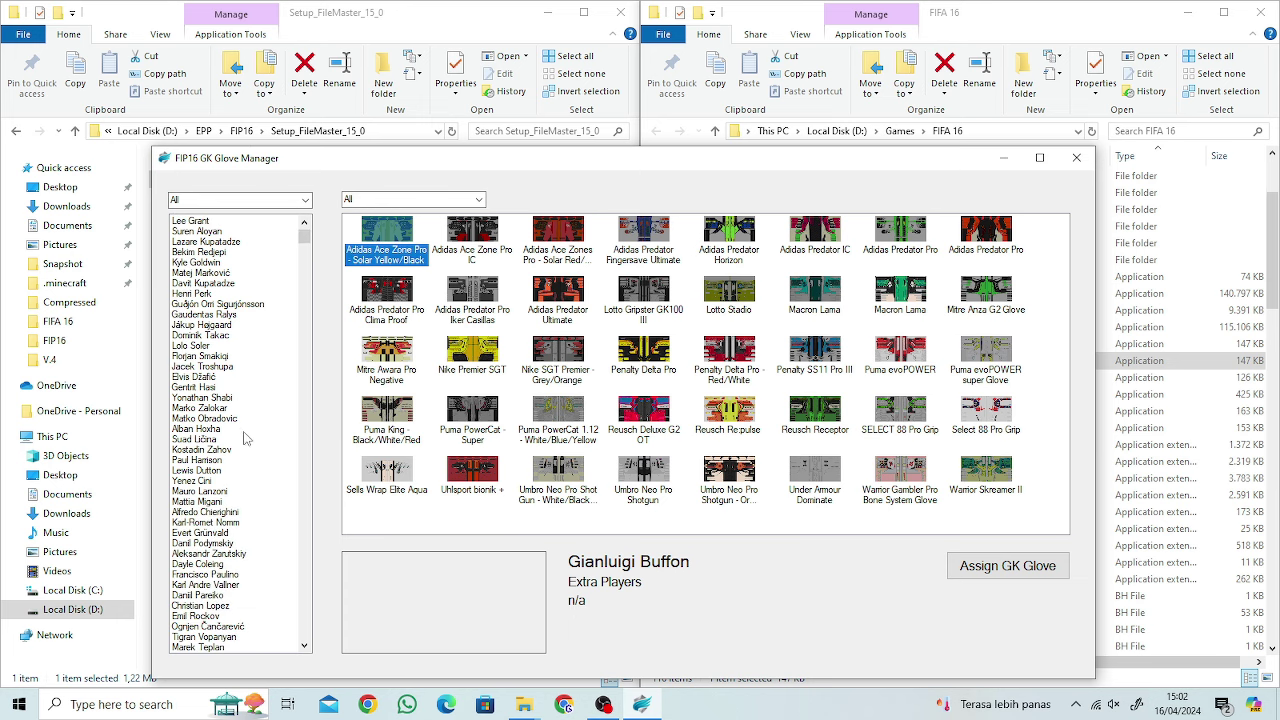
{"action": "left_click", "coordinate": [252, 450]}
{"action": "left_click", "coordinate": [255, 429]}
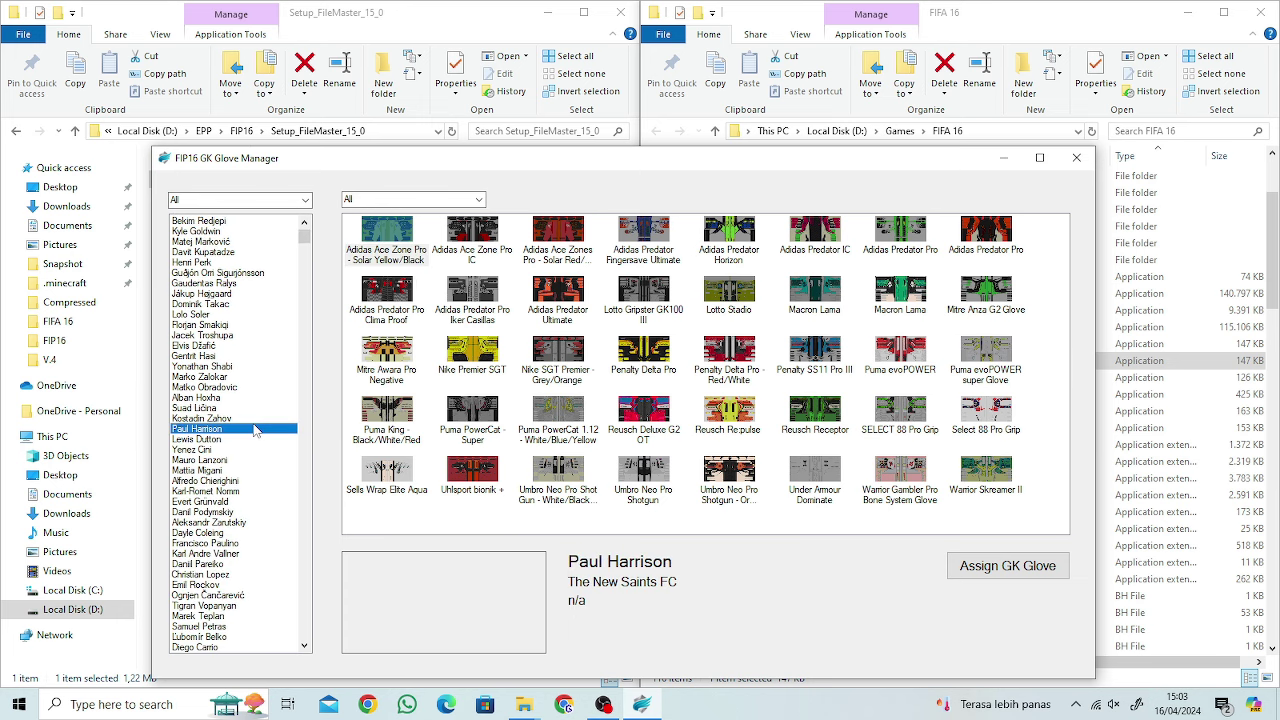
{"action": "left_click", "coordinate": [1076, 157]}
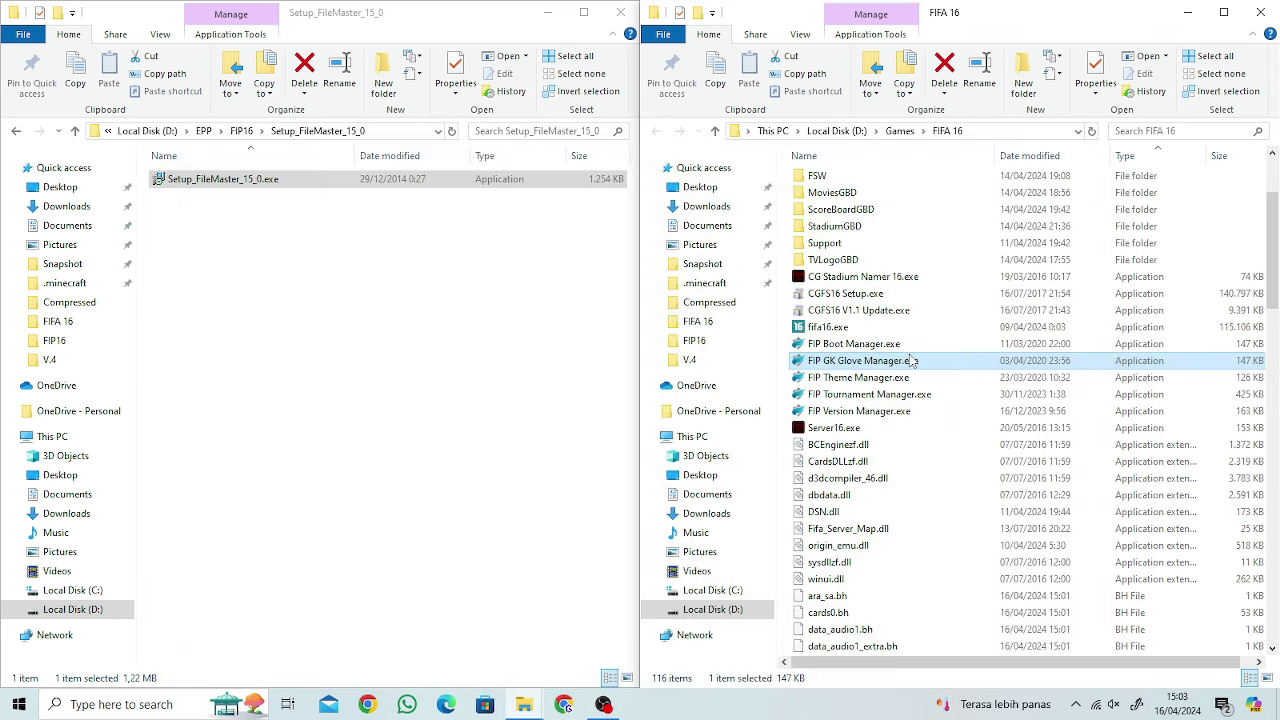
- Launch fifa16.exe from the FIFA 16 game folder, and bring up the OBS window
{"action": "left_click", "coordinate": [908, 350]}
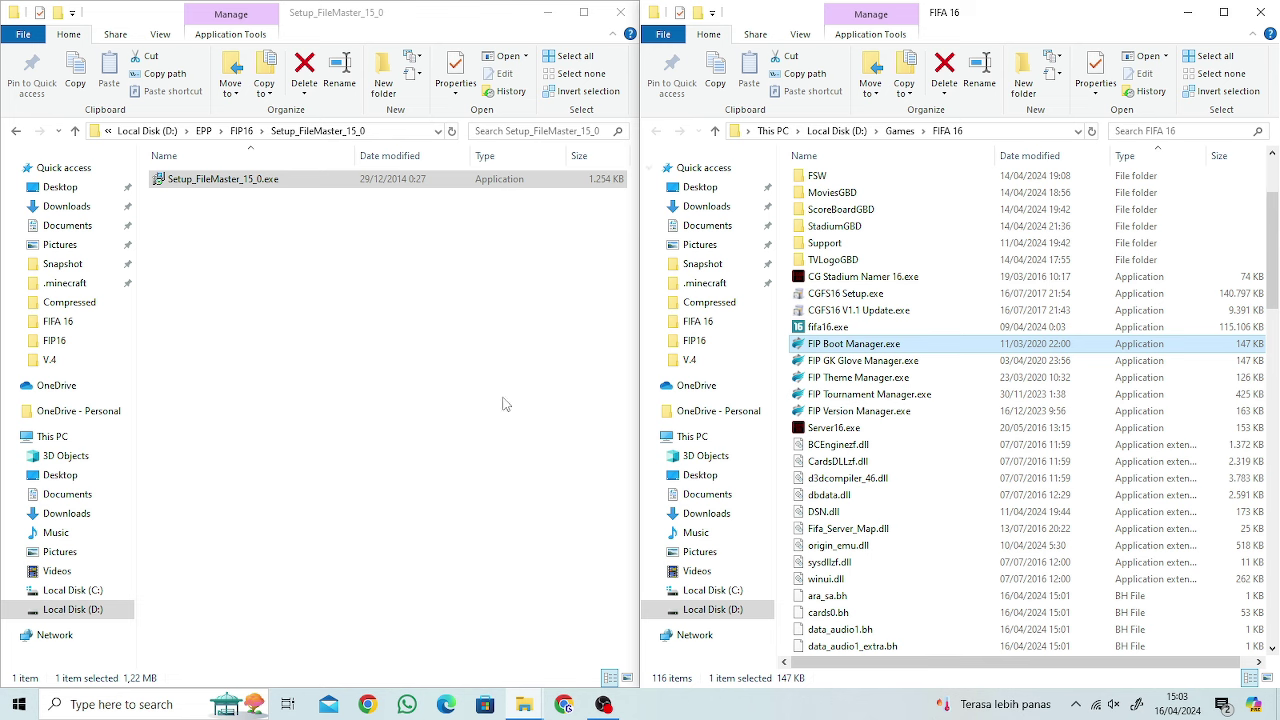
{"action": "left_click", "coordinate": [828, 327]}
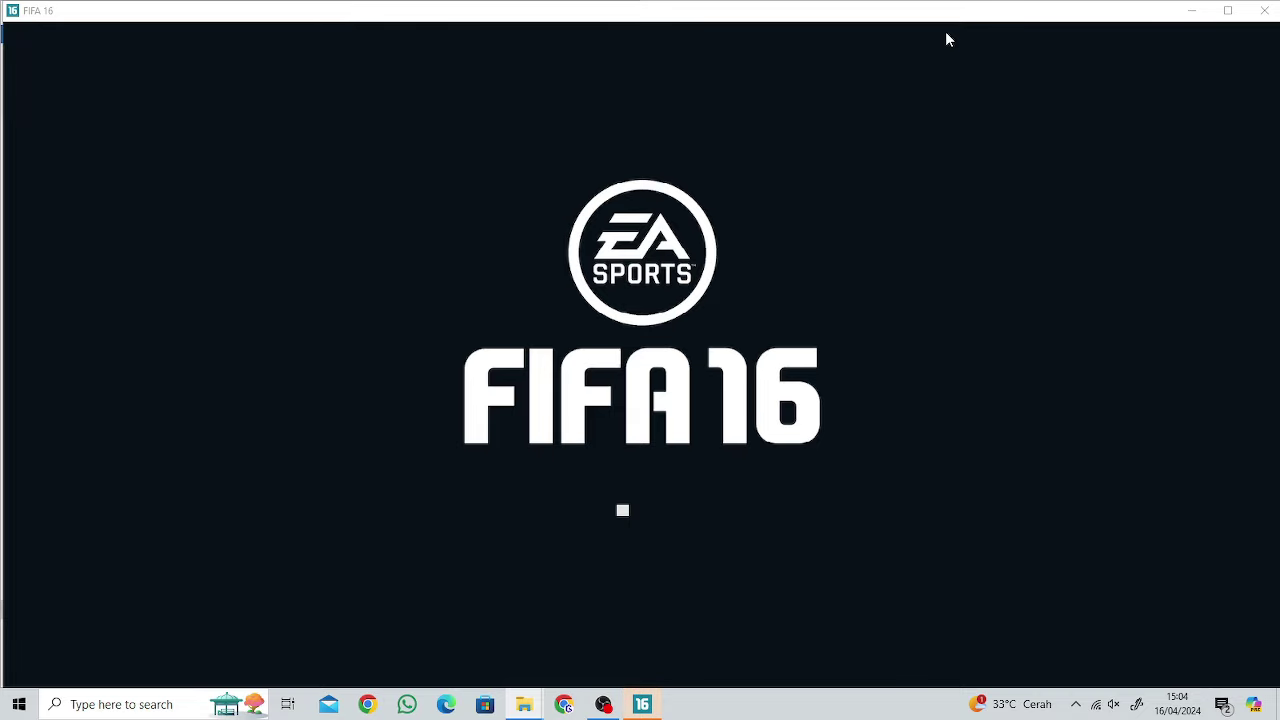
{"action": "left_click", "coordinate": [603, 704]}
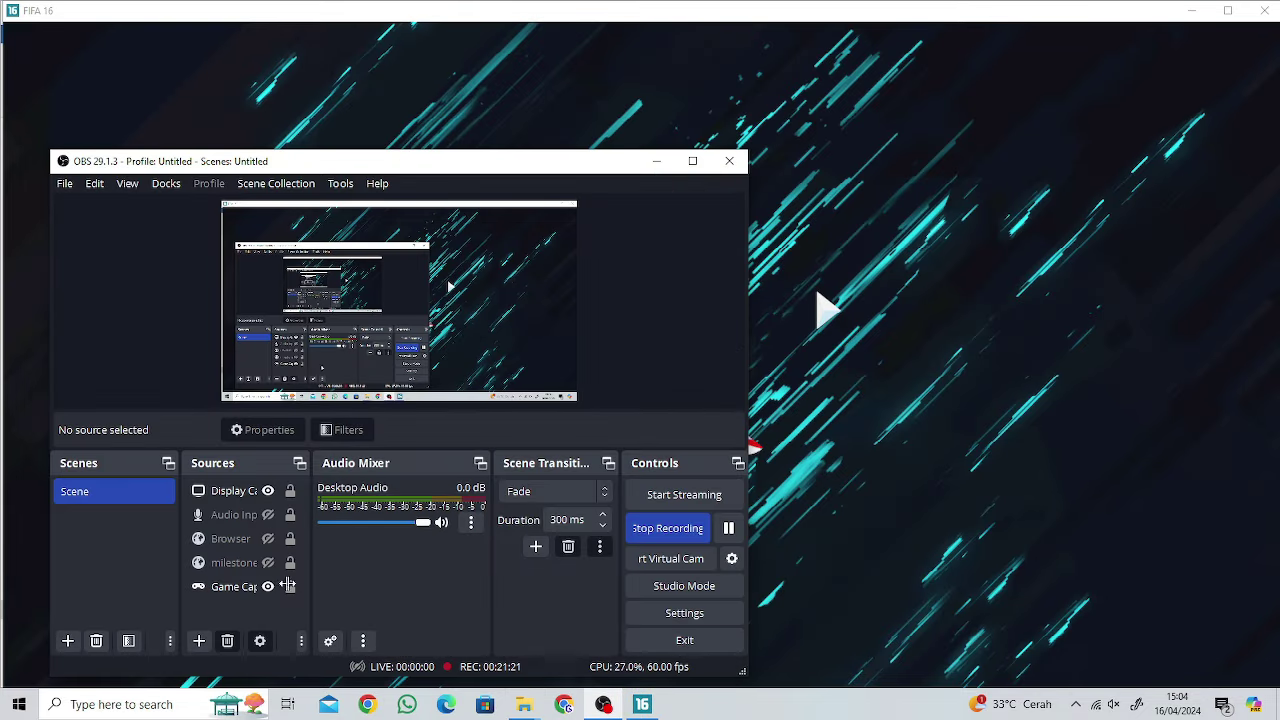